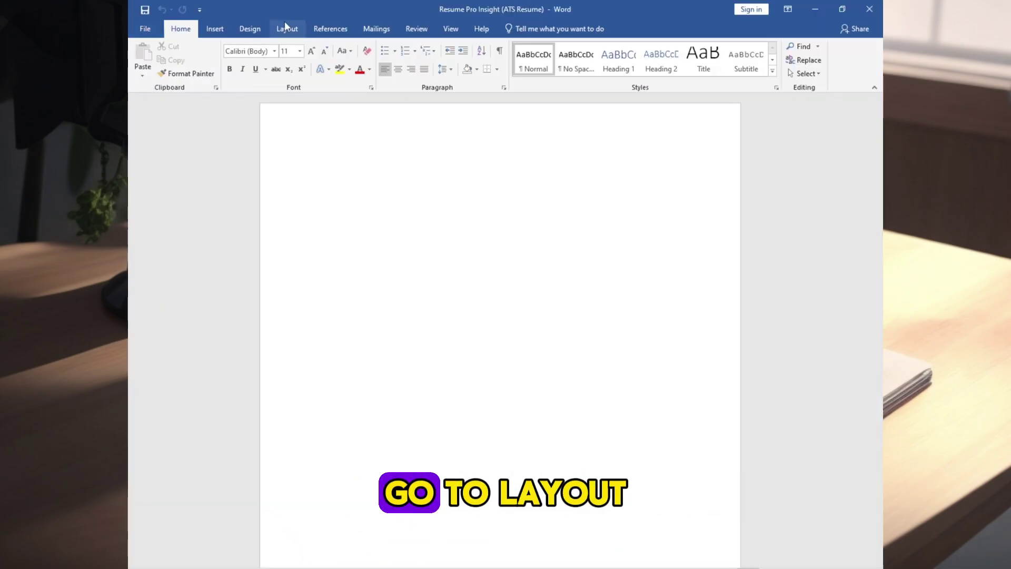
Step: Set the document's page margins to Narrow and its paper size to A4
left_click(287, 28)
left_click(145, 79)
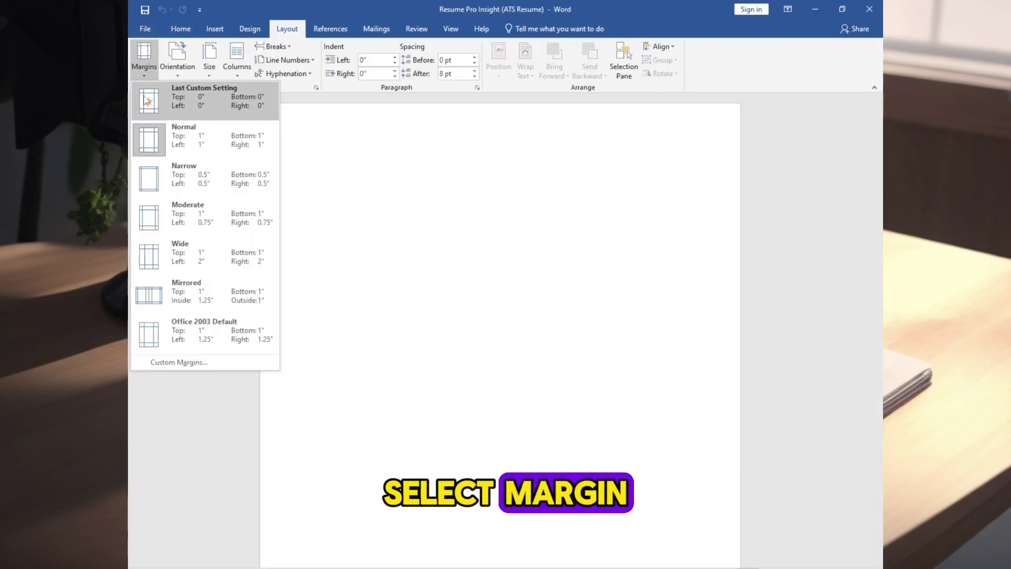
left_click(171, 171)
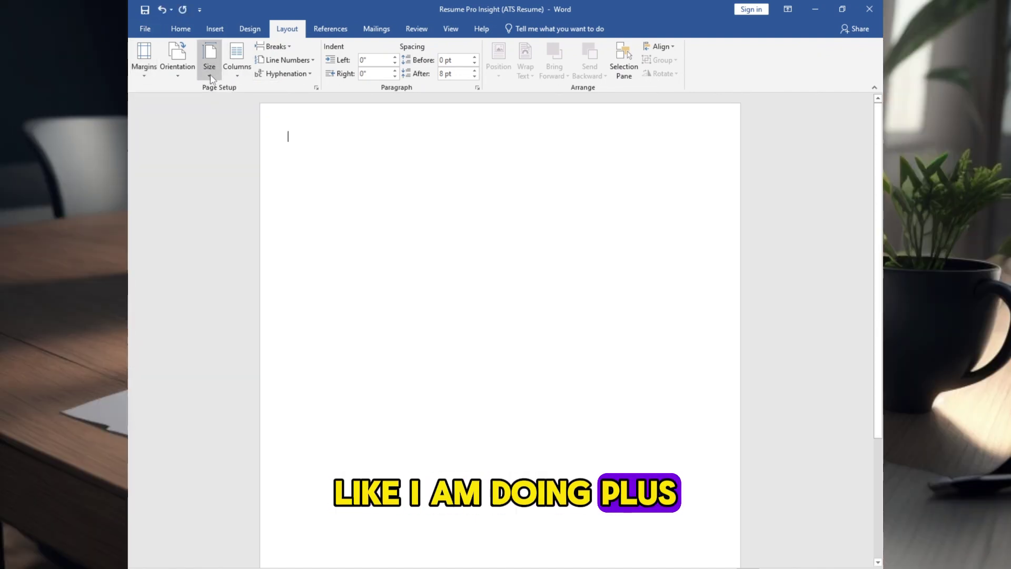
left_click(210, 78)
left_click(226, 256)
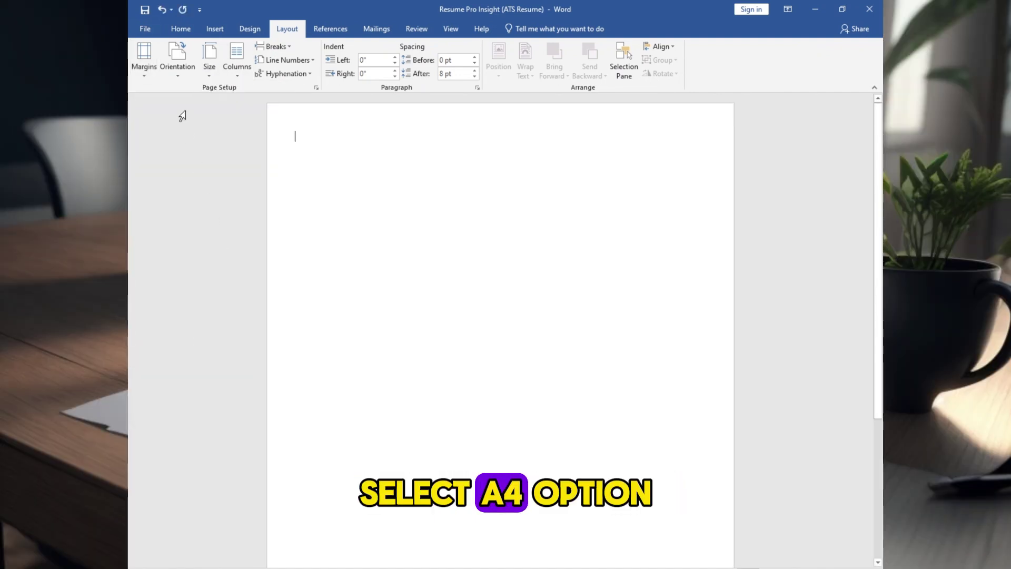
Step: Check the paper size and margins in the document's print settings
left_click(142, 31)
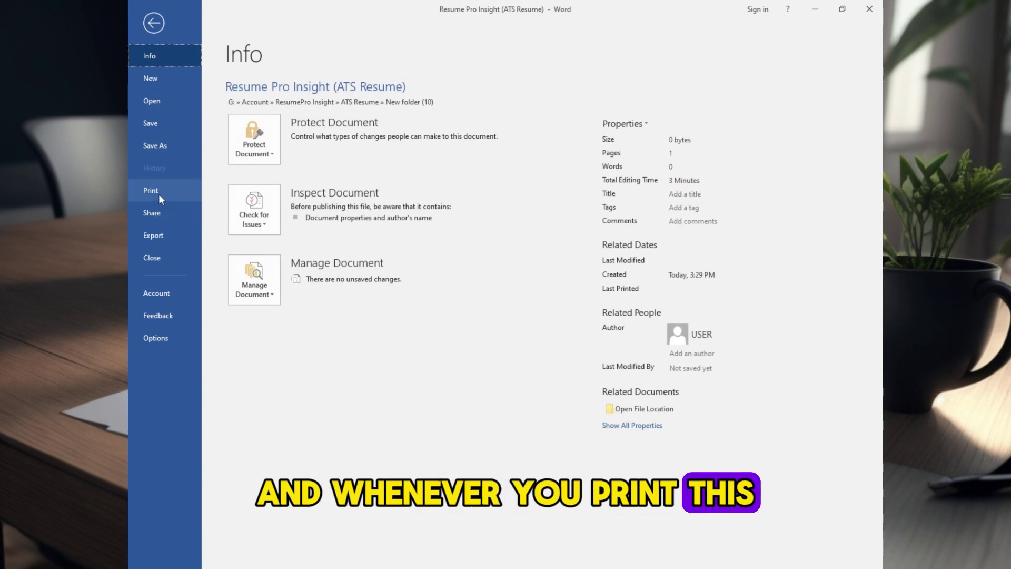
left_click(160, 194)
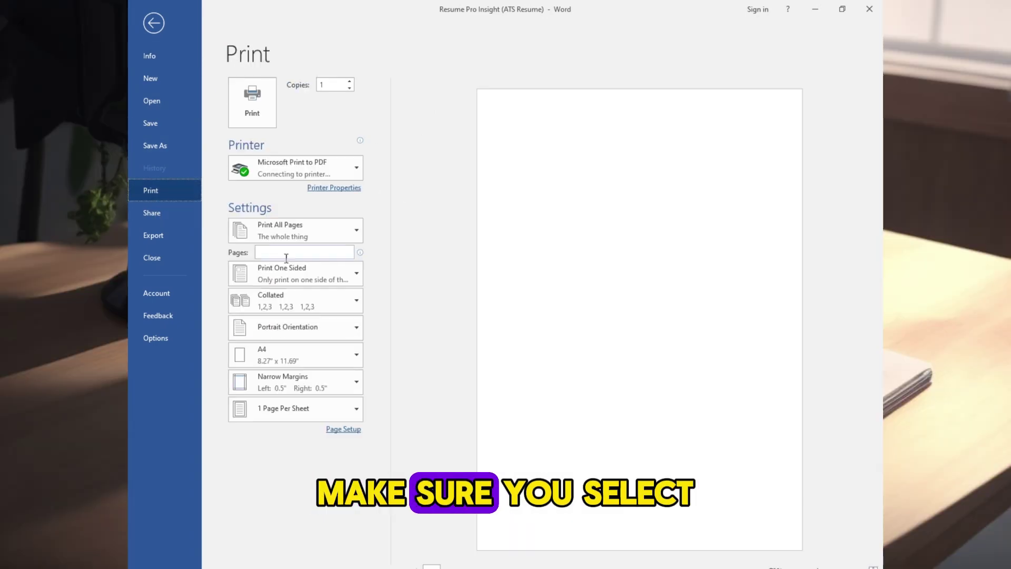
left_click(152, 29)
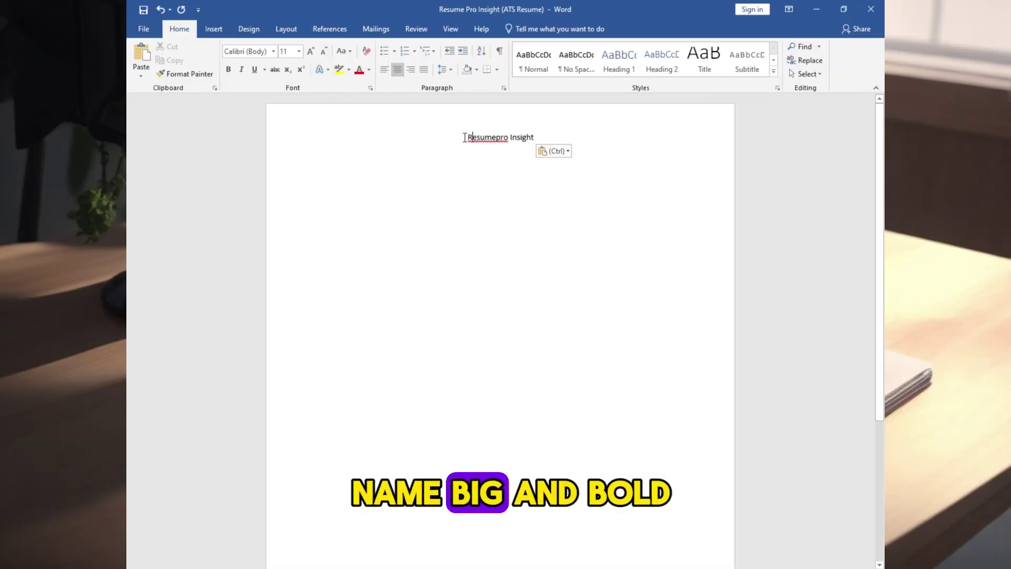
Step: Make the centred "Resumepro Insight" name line bold at font size 24
triple_click(464, 137)
left_click(299, 51)
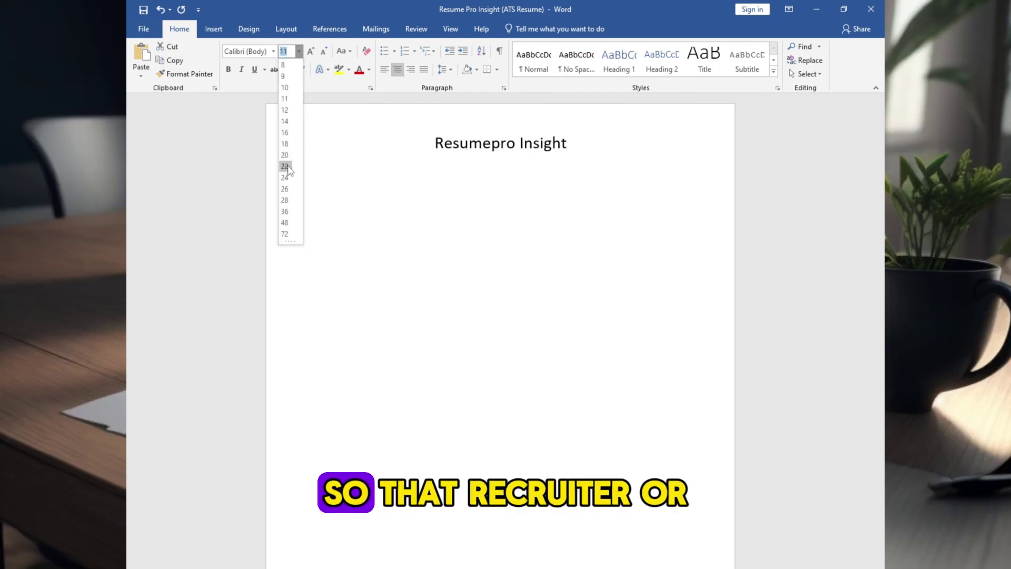
left_click(285, 187)
left_click(229, 70)
Step: Colour the word "Resumepro" blue and underline the whole name line
left_click(507, 145)
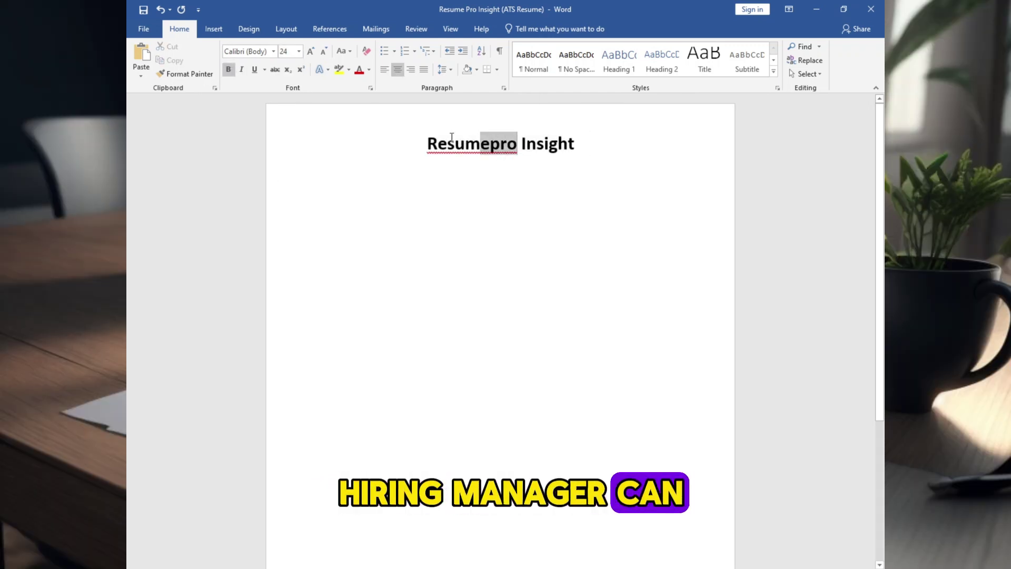
left_click_drag(442, 137, 427, 140)
left_click(369, 69)
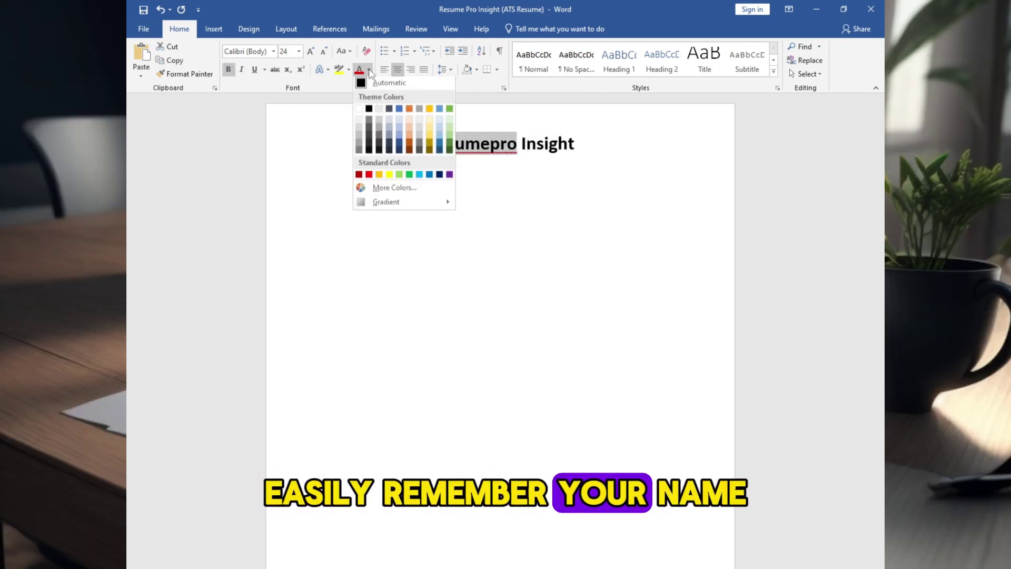
left_click(430, 177)
triple_click(566, 153)
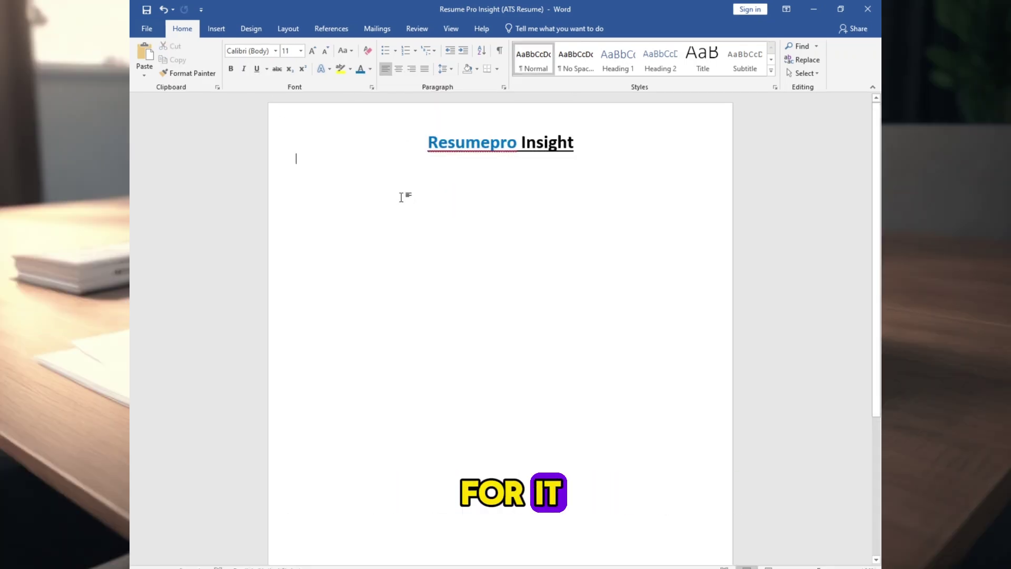
Step: Paste the centred contact line beneath the name and bold its "Phone number:" and "Mail:" labels
key("ctrl+v")
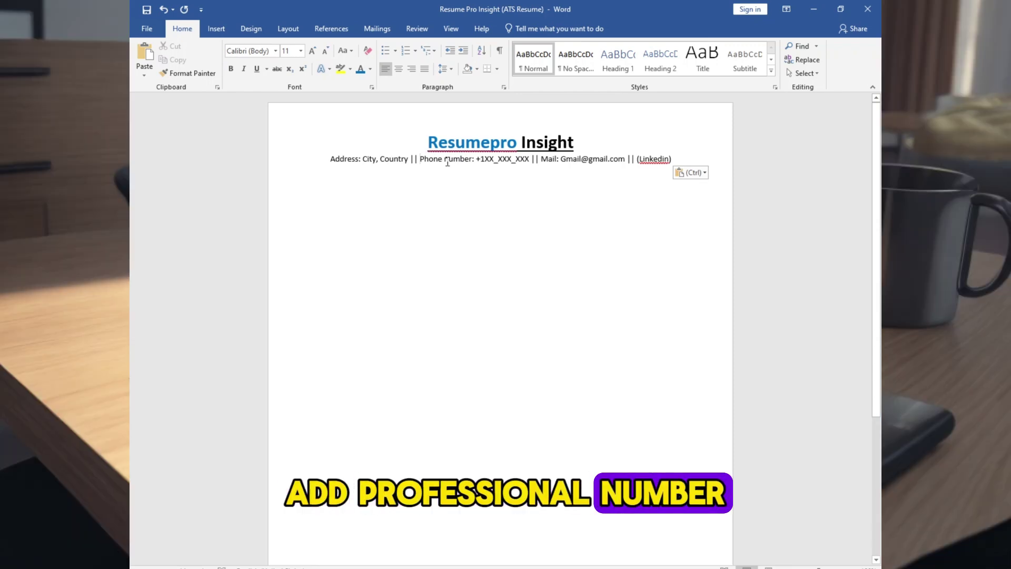
left_click_drag(455, 162, 472, 162)
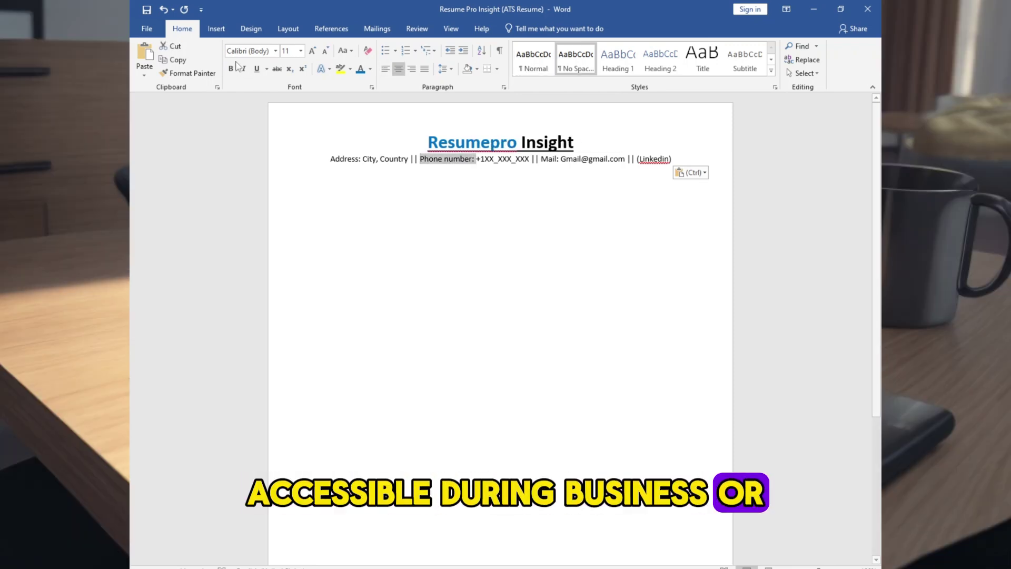
key("ctrl+b")
left_click_drag(542, 159, 562, 158)
key("ctrl+b")
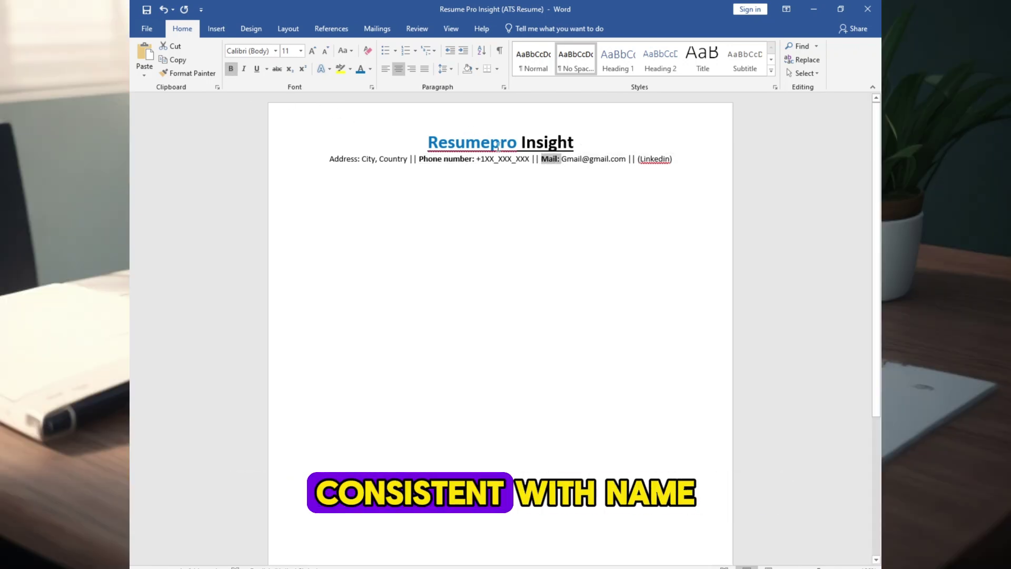
Step: Bold the "Address:" label and the "(Linkedin)" text in the contact line
left_click(332, 158)
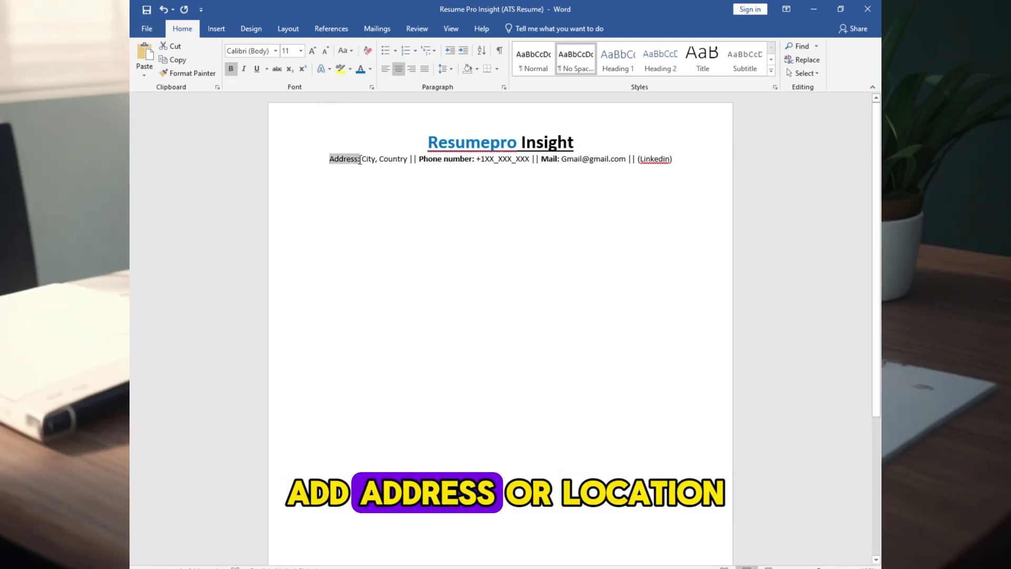
key("ctrl+b")
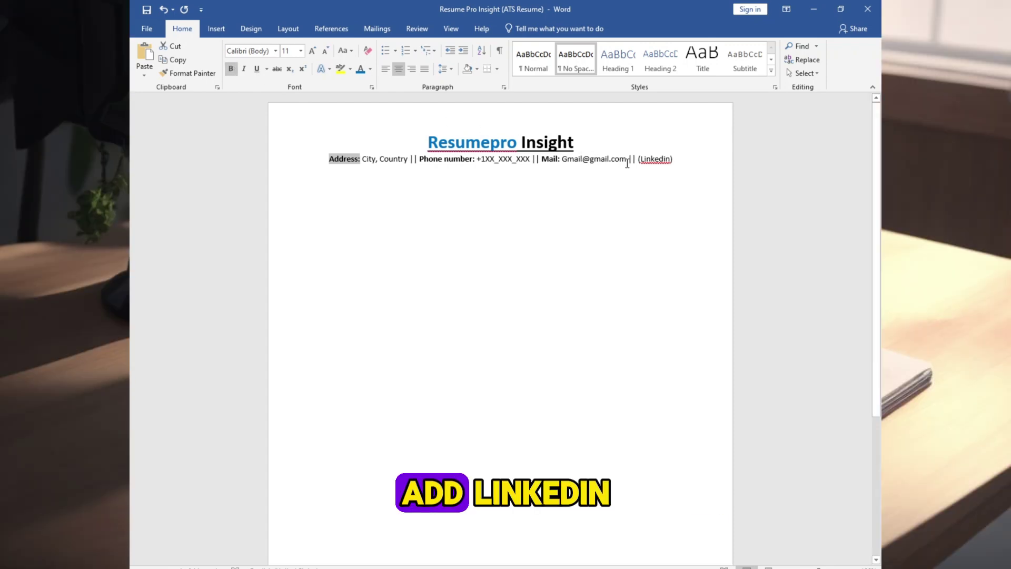
left_click_drag(639, 159, 673, 159)
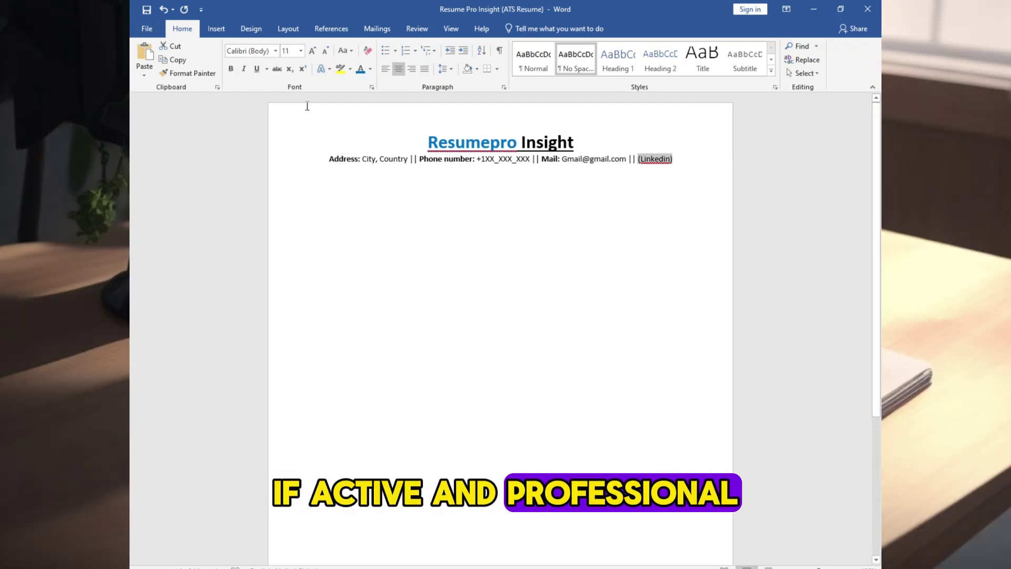
left_click(235, 69)
right_click(665, 164)
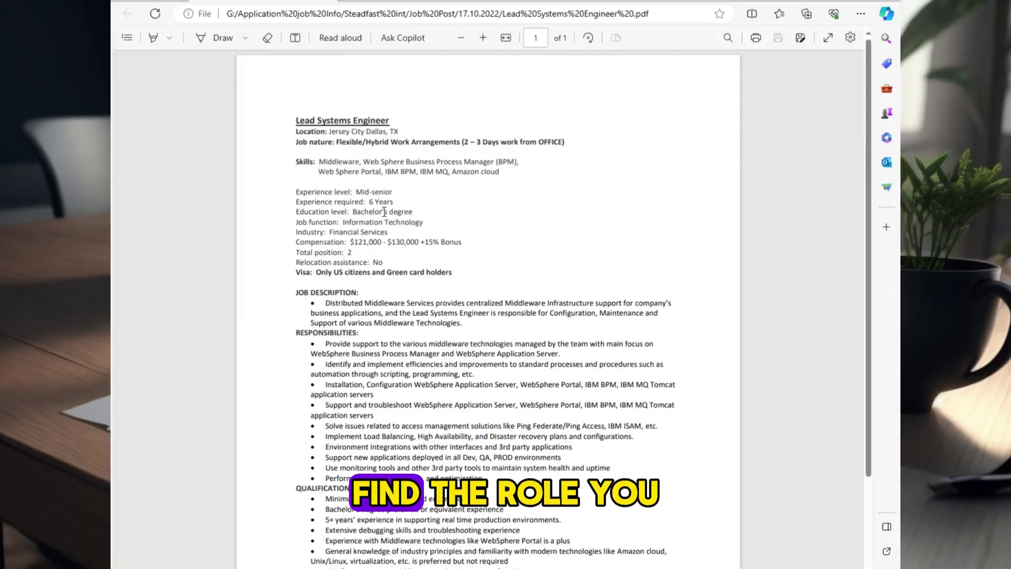
Step: Copy the Lead Systems Engineer job description from the PDF into Free Word Cloud Generator, replacing the existing text, and append the posting's skills list
scroll(309, 201, "down", 3)
left_click_drag(297, 207, 576, 535)
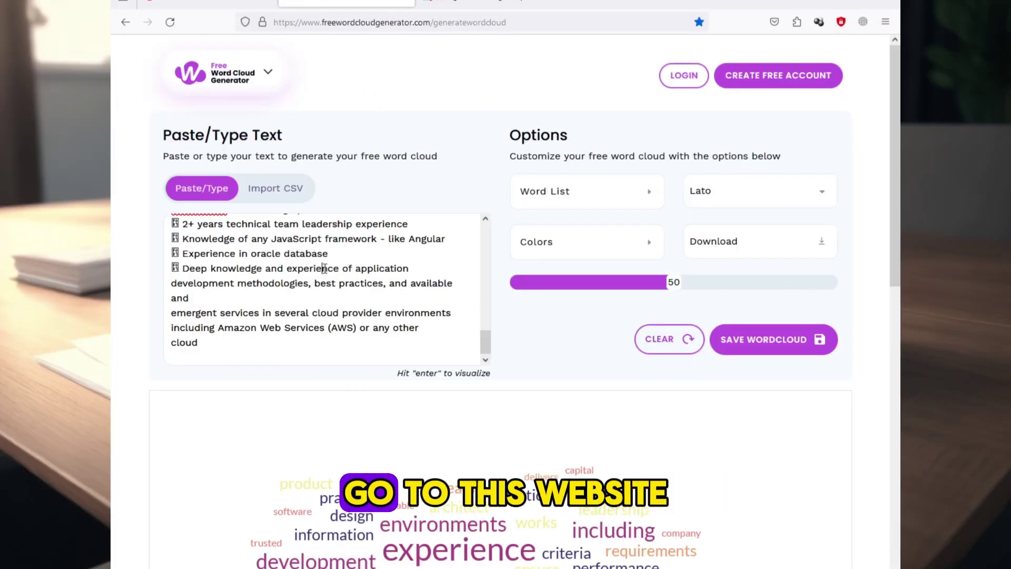
key("ctrl+a")
key("ctrl+v")
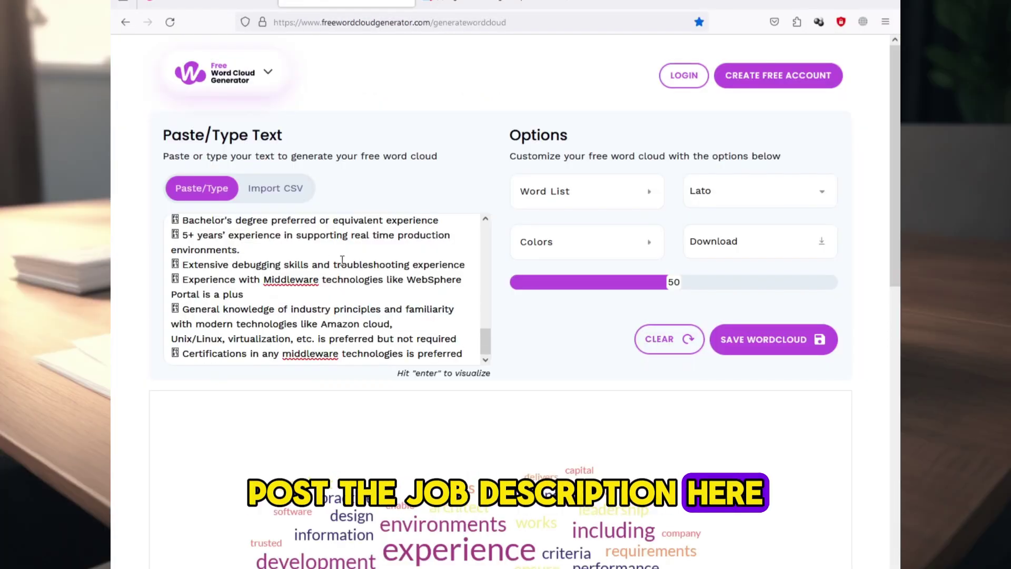
type("Middleware, Web Sphere Business Process Manager (BPM),  Web Sphere Portal, IBM BPM, IBM MQ, Amazon cloud")
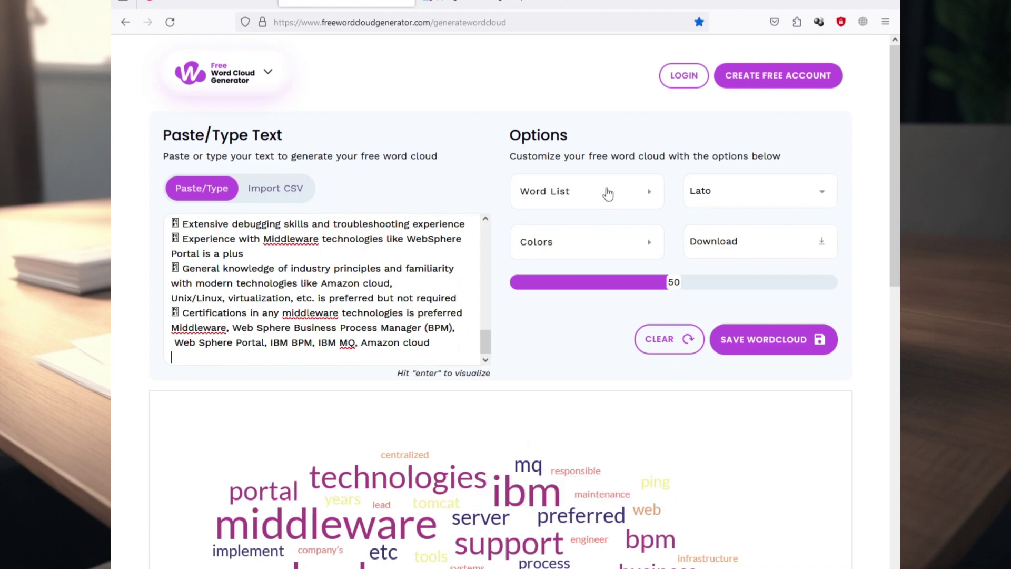
Step: Review the generated word list and its word frequencies for keywords from the job posting
left_click(595, 196)
scroll(458, 345, "down", 3)
scroll(461, 346, "down", 15)
scroll(461, 346, "down", 15)
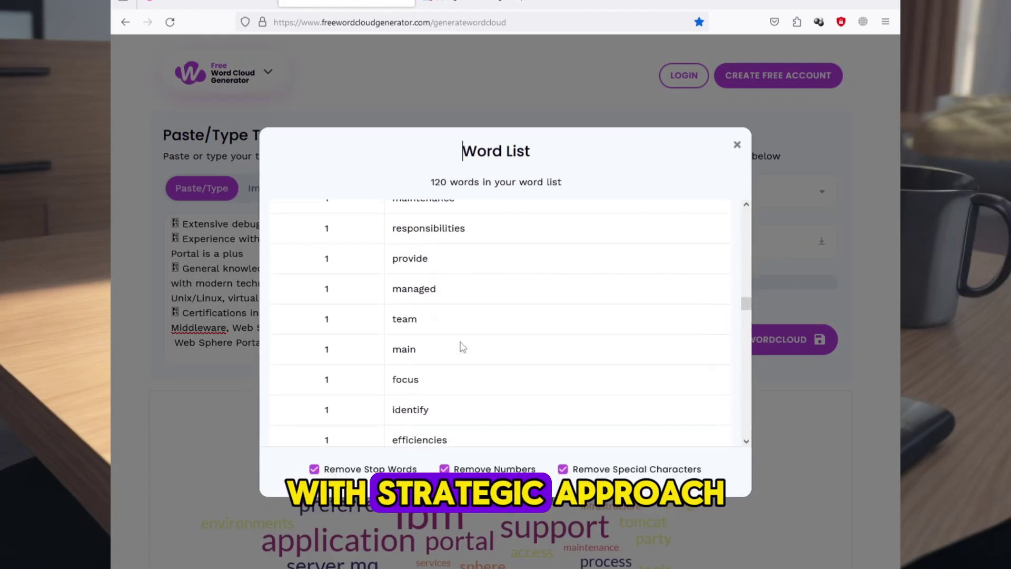
scroll(462, 346, "down", 8)
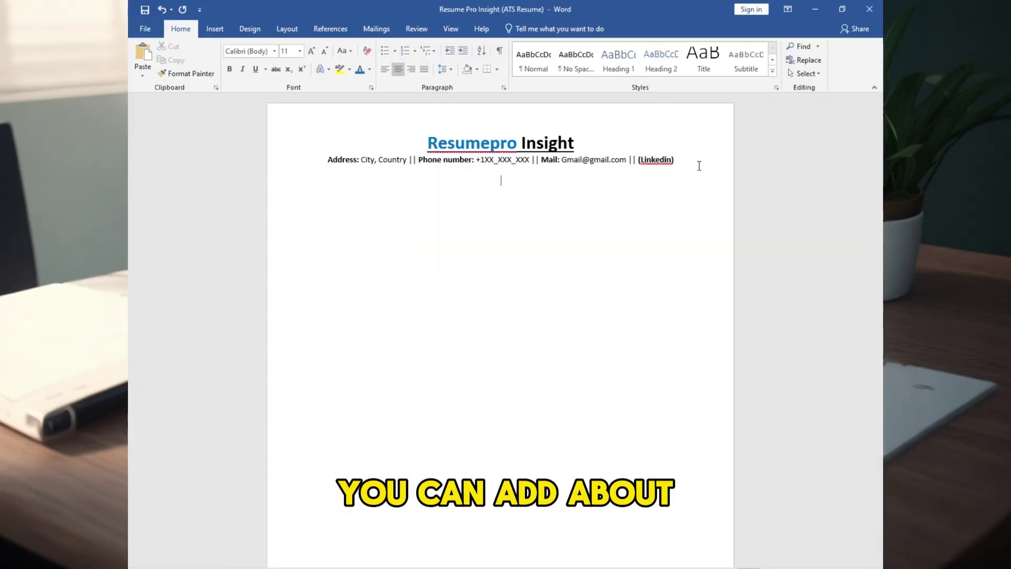
Step: In Word, add a "Summery/About/Background" section with placeholder text below the contact line and make its heading bold, underlined and size 16
type("Summery/About/Background Lorem ipsum dolor sit amet, consectetur adipiscing elit dui. Vestibulum sit amet quam rhoncus, egestas dui eget, malesuada justo. Ut aliquam auguer honcus egestas, amet quam rhoncus, egestas dui honcus.")
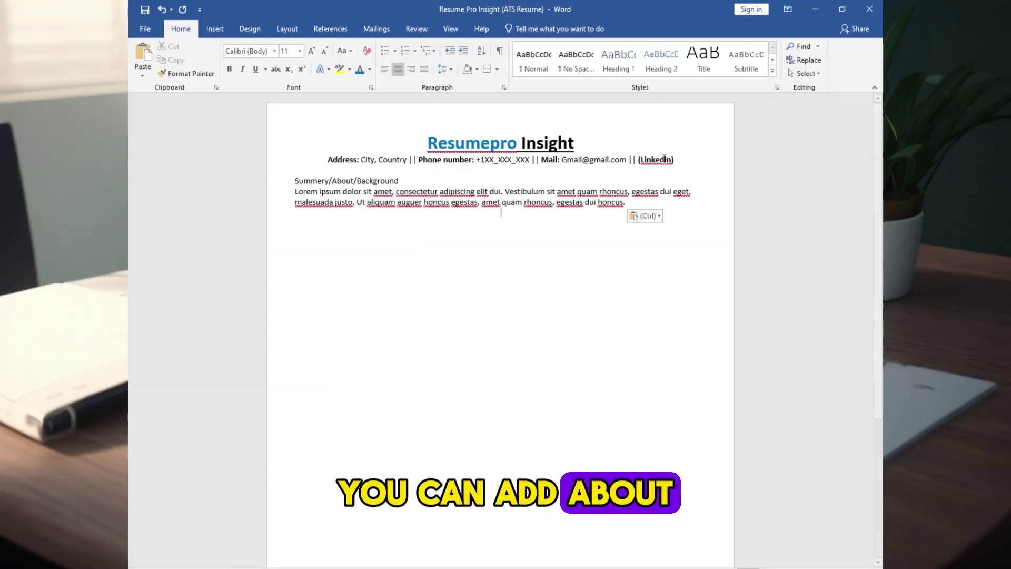
left_click(230, 70)
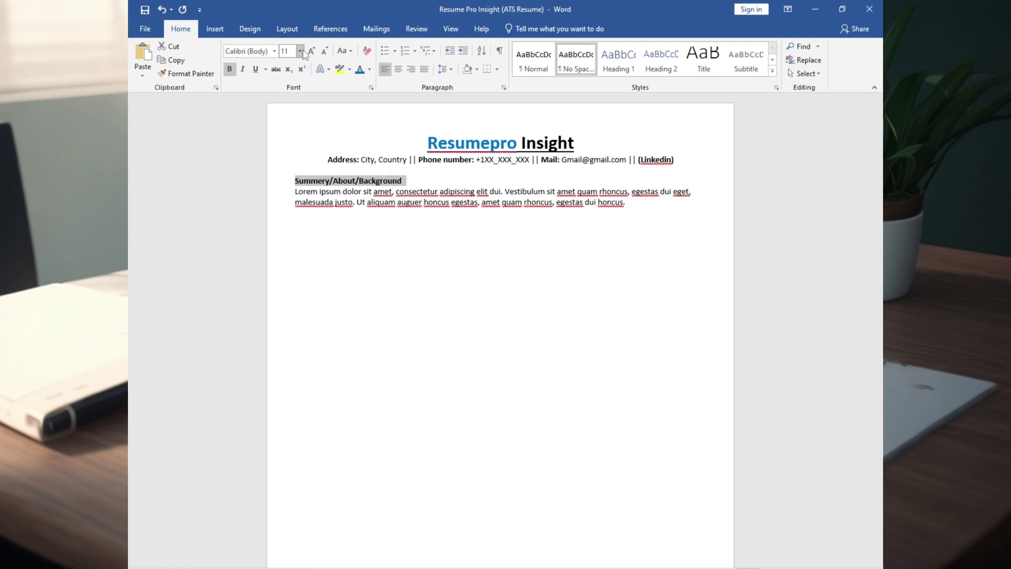
left_click(300, 51)
left_click(287, 139)
left_click(256, 69)
Step: Add an underscore line after the summary heading, reduce its font size and extend it to the page's right margin
left_click(450, 187)
type("___________________________________")
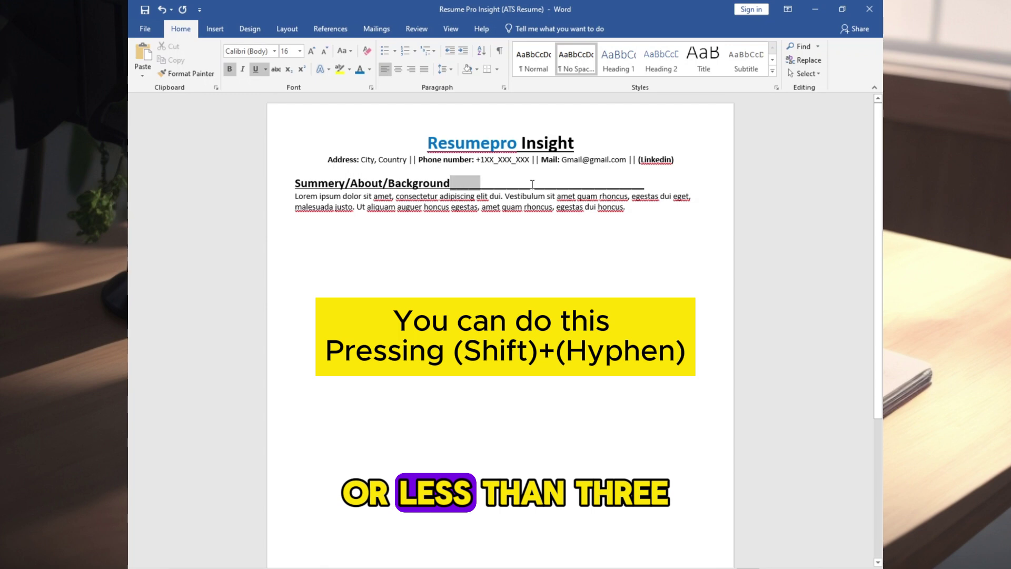
left_click_drag(533, 184, 644, 184)
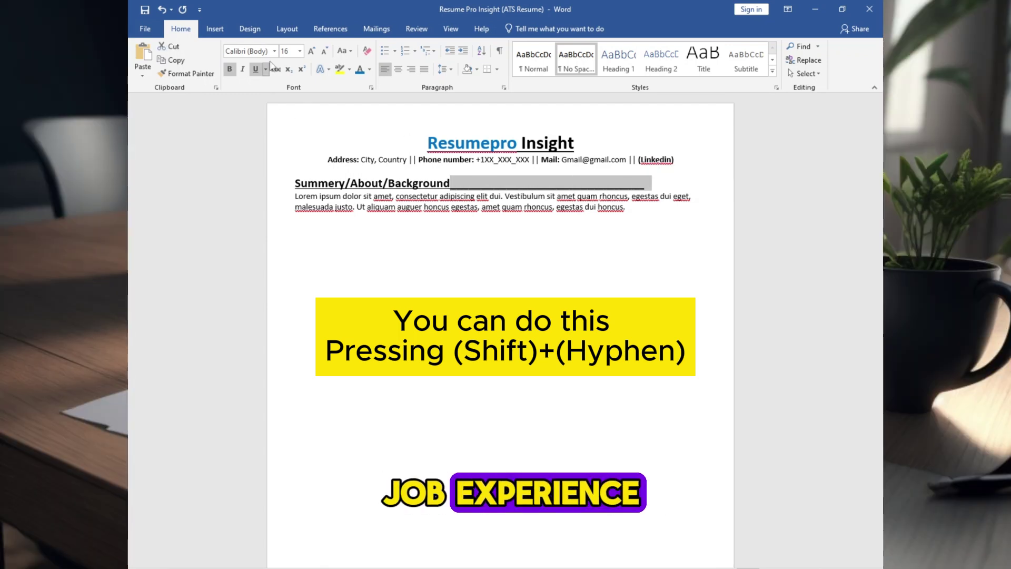
left_click(300, 51)
left_click(287, 106)
type("_______________")
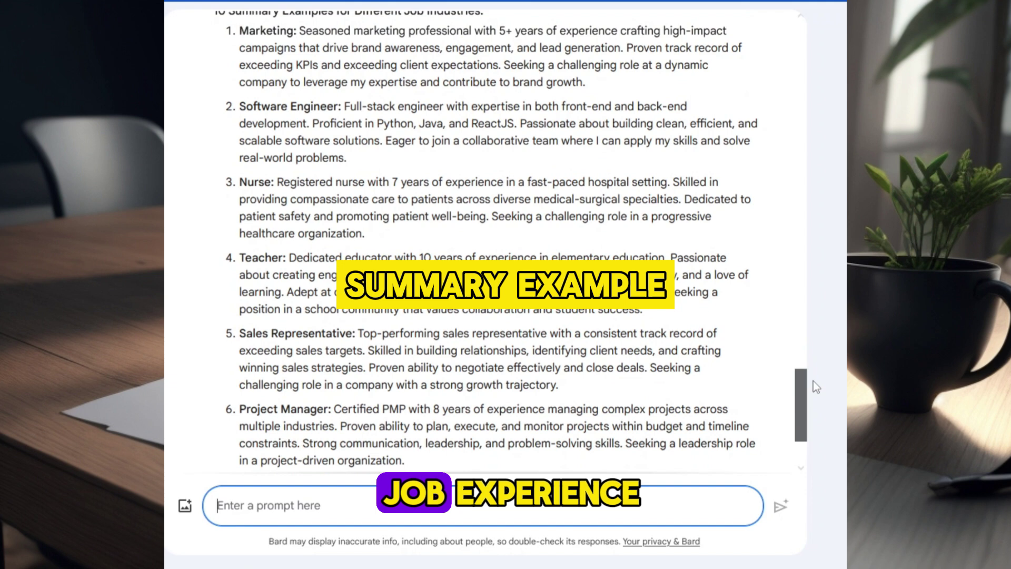
Step: Read the summary examples in Bard and the about-section examples in ChatGPT for different job industries
left_click_drag(813, 381, 814, 394)
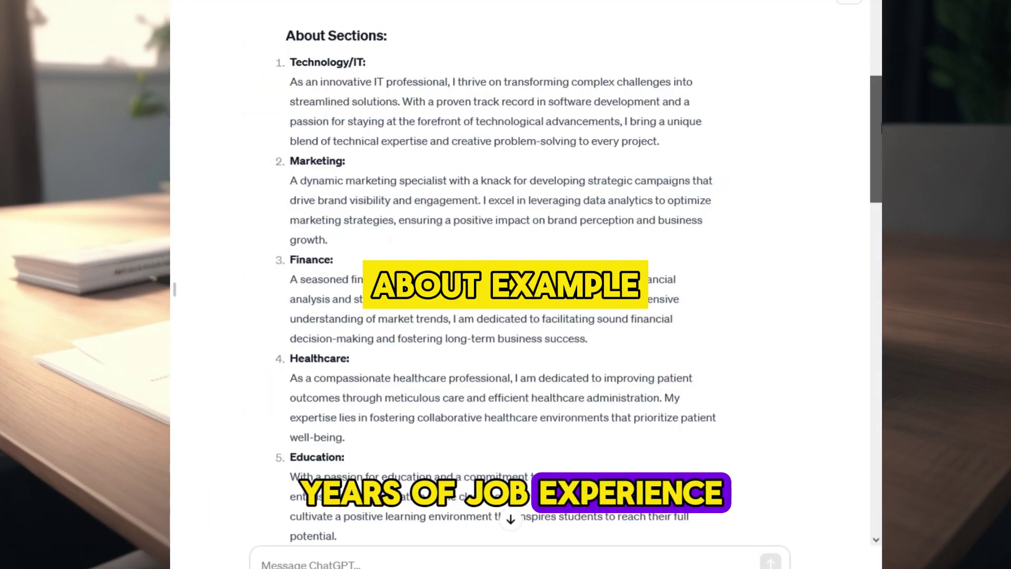
scroll(506, 284, "down", 3)
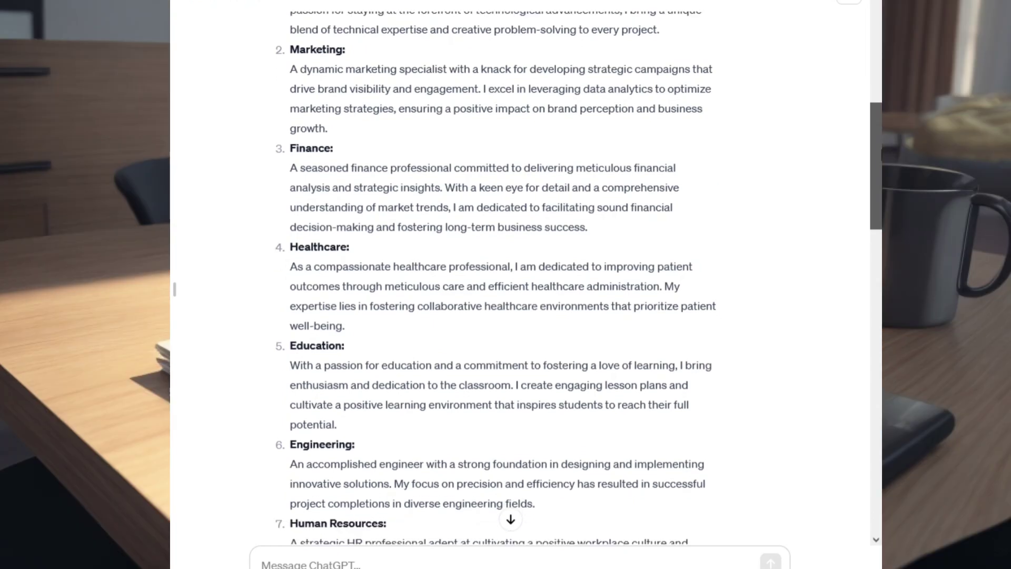
scroll(505, 285, "down", 3)
scroll(506, 285, "down", 3)
scroll(506, 284, "down", 1)
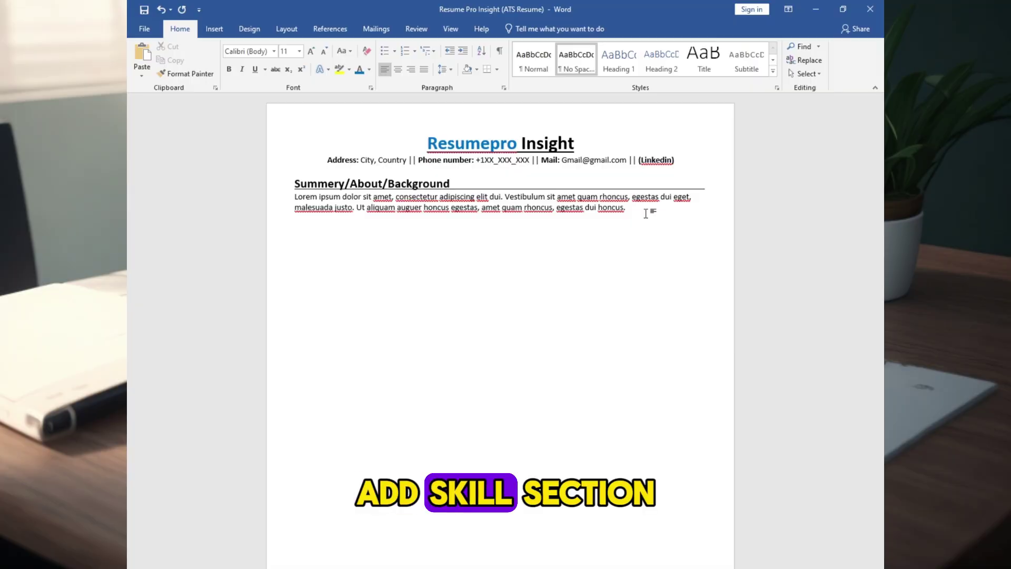
Step: In Word, add a "Skill Set/Strength & Expertise/ Key Proficiency" section with software, technical, other and soft skills, separated from the summary
type("Skill Set/Strength & Expertise/ Key Proficiency Software Skills: Skill Name • Skill Name • Skill Name • Skill • Skill Name • Skill Name • Skill Name • Skill Technical Skills: Skill Name • Skill Name • Skill Name • Skill • Skill • Skill Name • Skill Name • Skill Name • Skill Others: Skill Name • Skill Name • Skill Name • Skill Filtering • Skill • Skill Name • Skill Name • Skill Name • Skill Soft Skills: Skill Name • Skill Name • Skill Name • Skill Filtering • Skill • Skill Name • Skill Name • Skill Name • Skill")
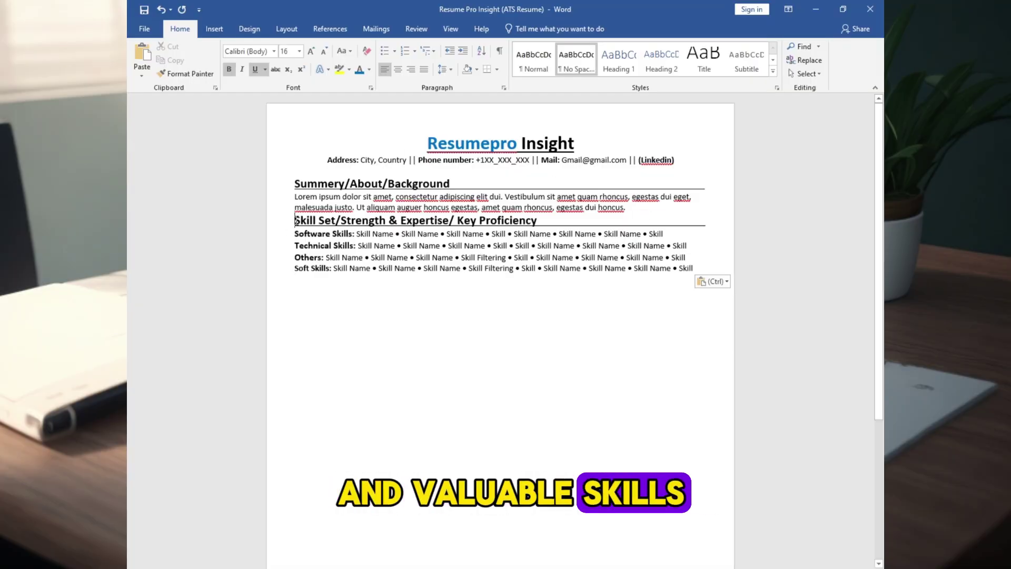
key("Return")
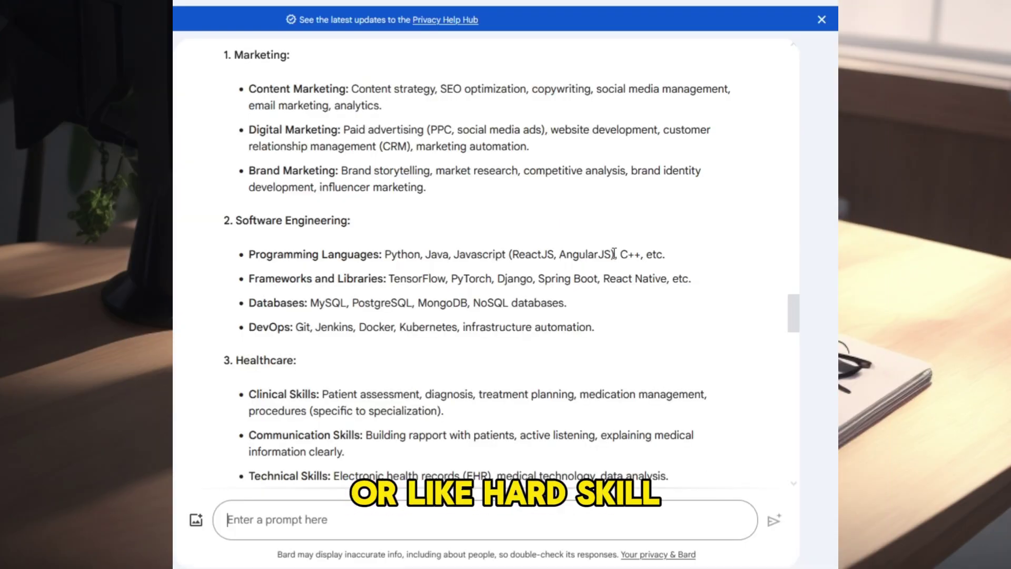
Step: Read Bard's skill examples by industry, from marketing and software engineering through design
scroll(614, 253, "down", 6)
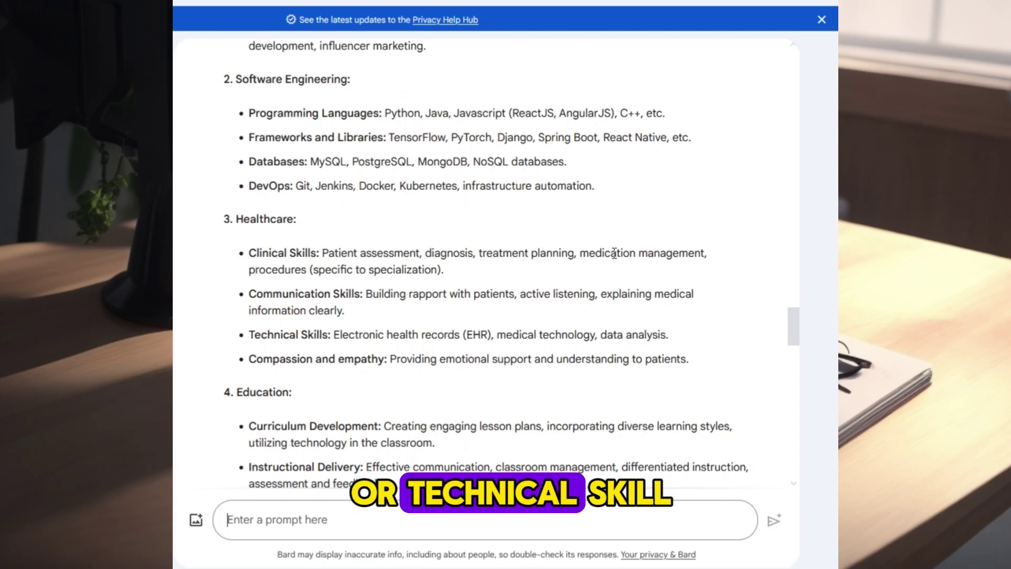
scroll(614, 254, "down", 5)
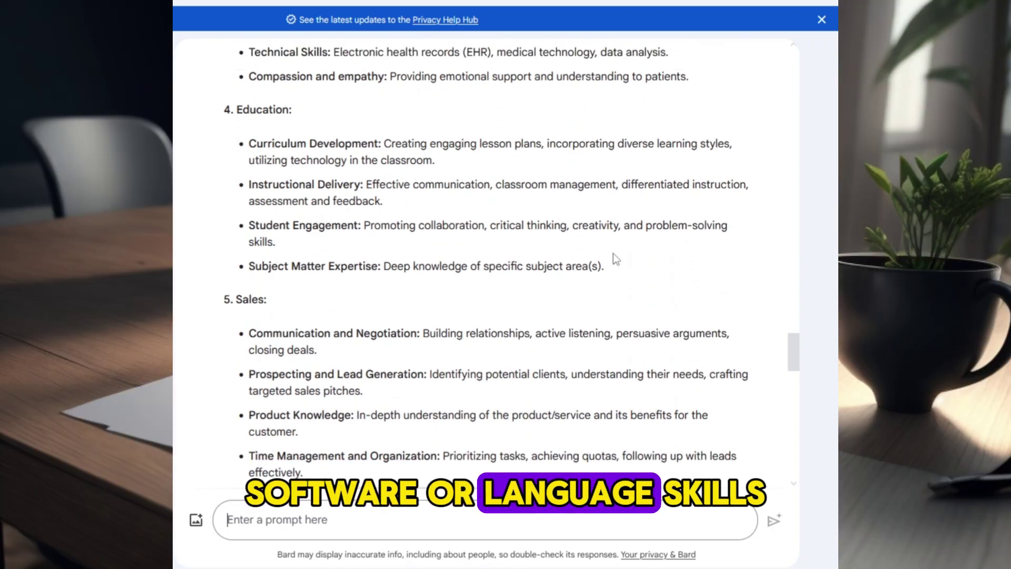
scroll(613, 254, "down", 6)
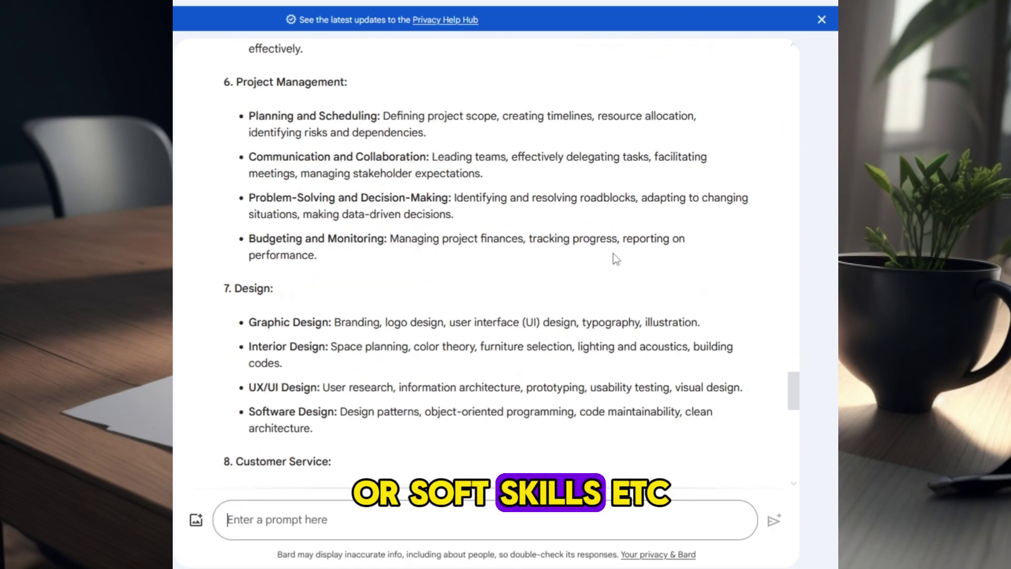
Step: Return to the Word resume and replace the bullet separators in the Technical Skills line with "|"
scroll(613, 254, "down", 6)
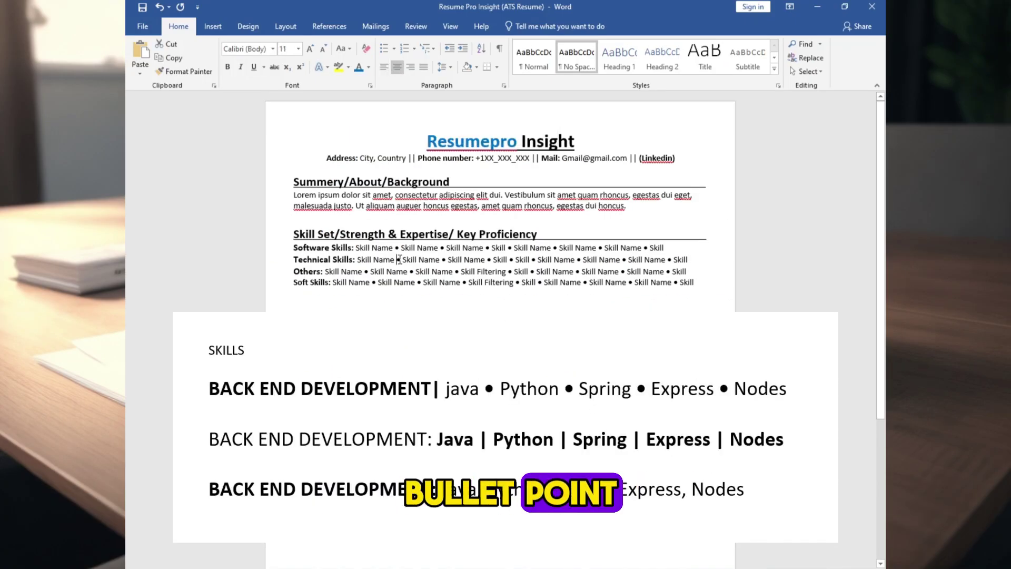
double_click(397, 259)
type("|")
double_click(443, 259)
type("|")
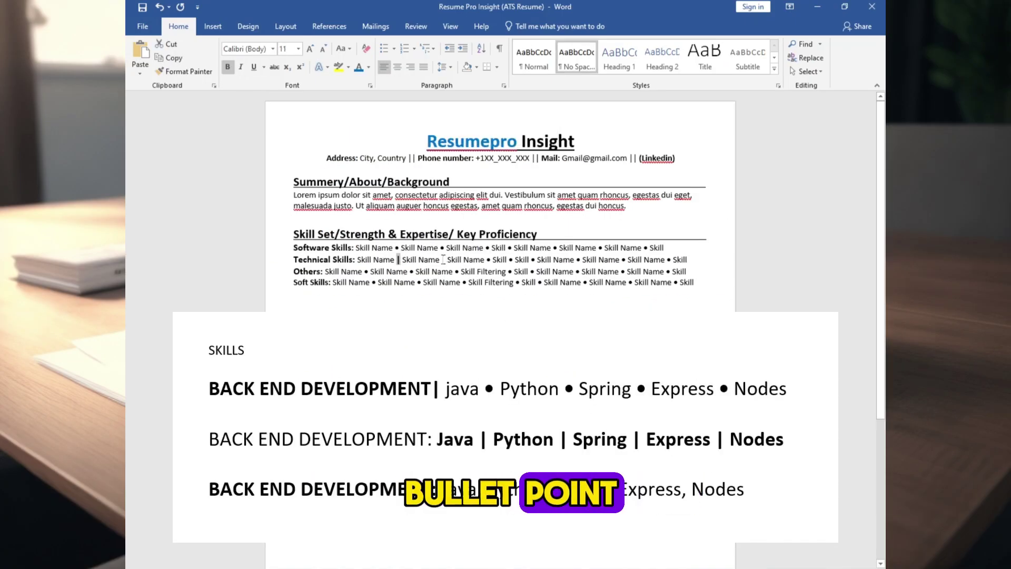
double_click(489, 259)
type("|")
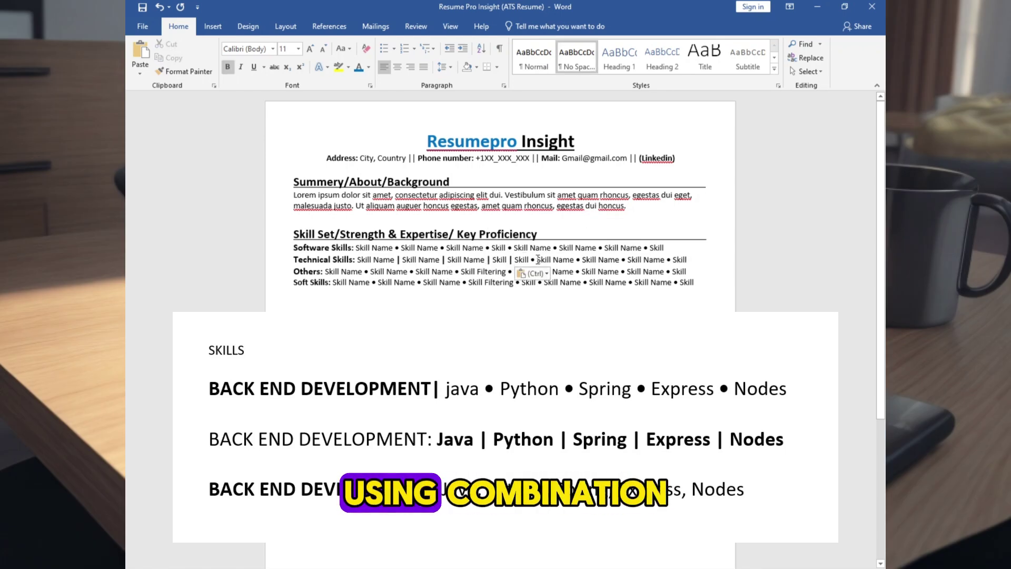
double_click(534, 259)
type("|")
type("|")
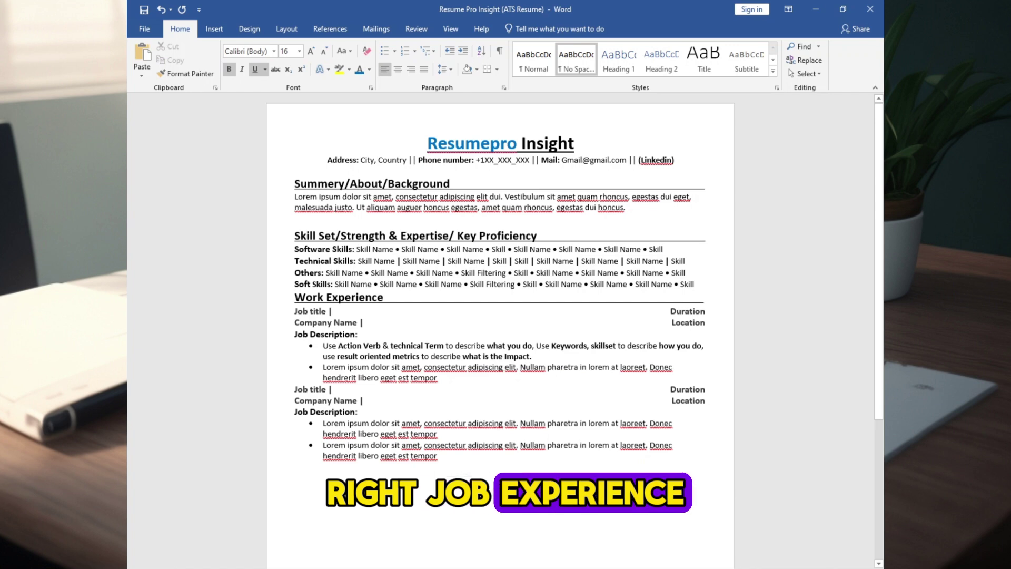
Step: Insert a blank line above the Work Experience heading and add "Job type" after the first company name, keeping Location aligned with Duration
left_click(296, 297)
key("Return")
left_click_drag(295, 337, 330, 326)
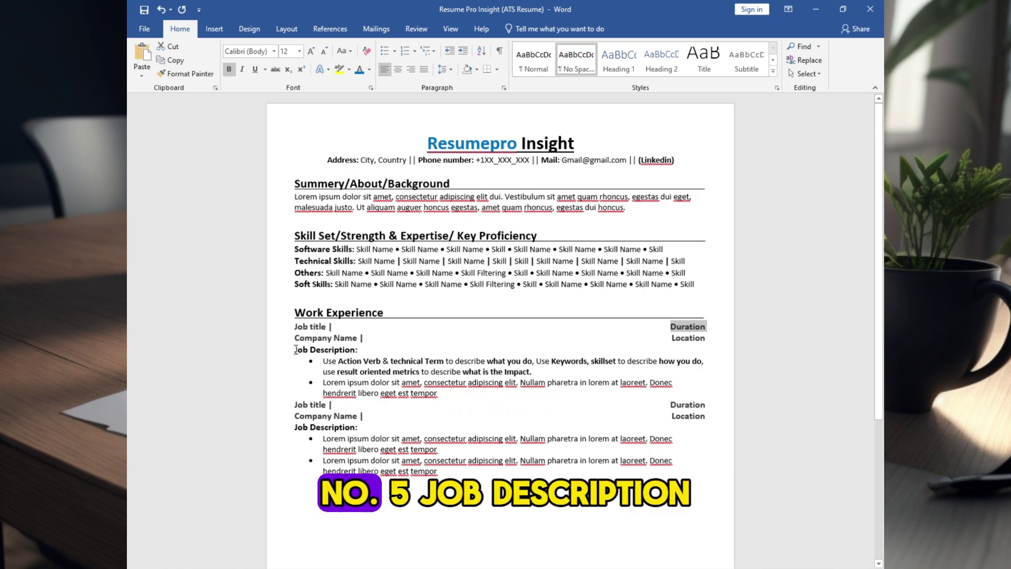
left_click(371, 341)
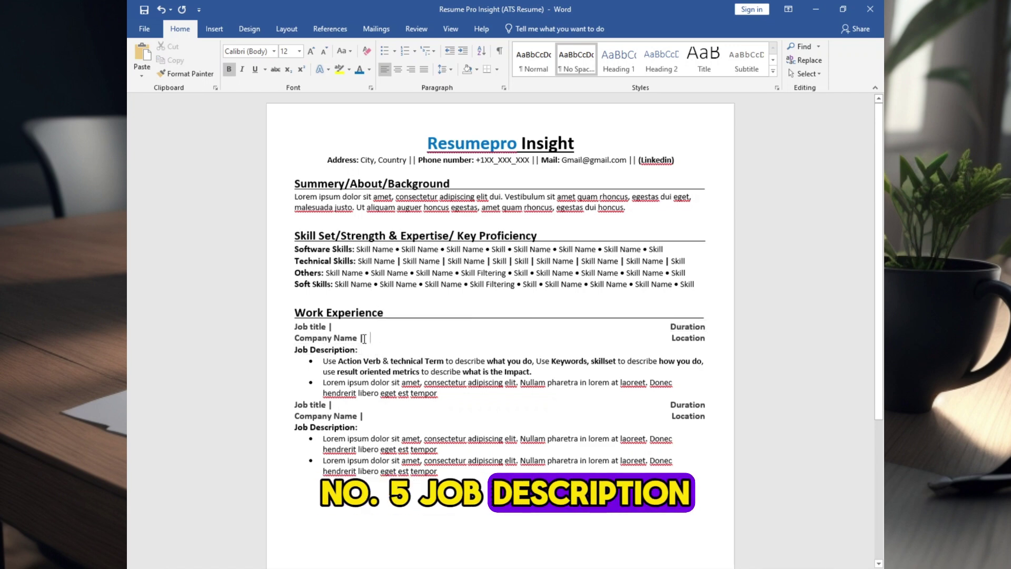
left_click_drag(364, 338, 415, 340)
type("Jobtype")
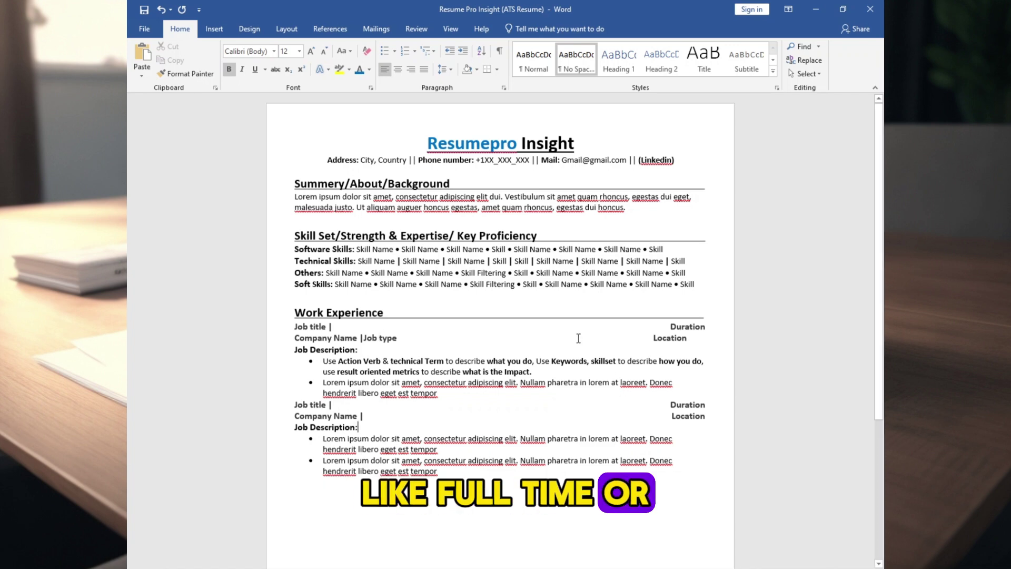
left_click(578, 338)
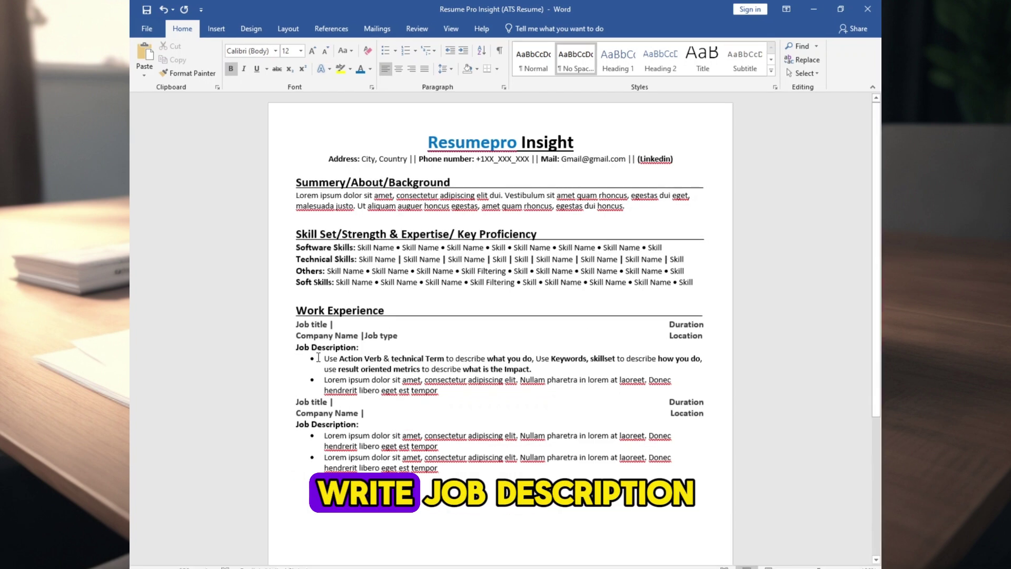
Step: Examine the job description bullets and the sample resume's first Microsoft bullet for what was done, how it was done and its impact
left_click_drag(295, 348, 437, 390)
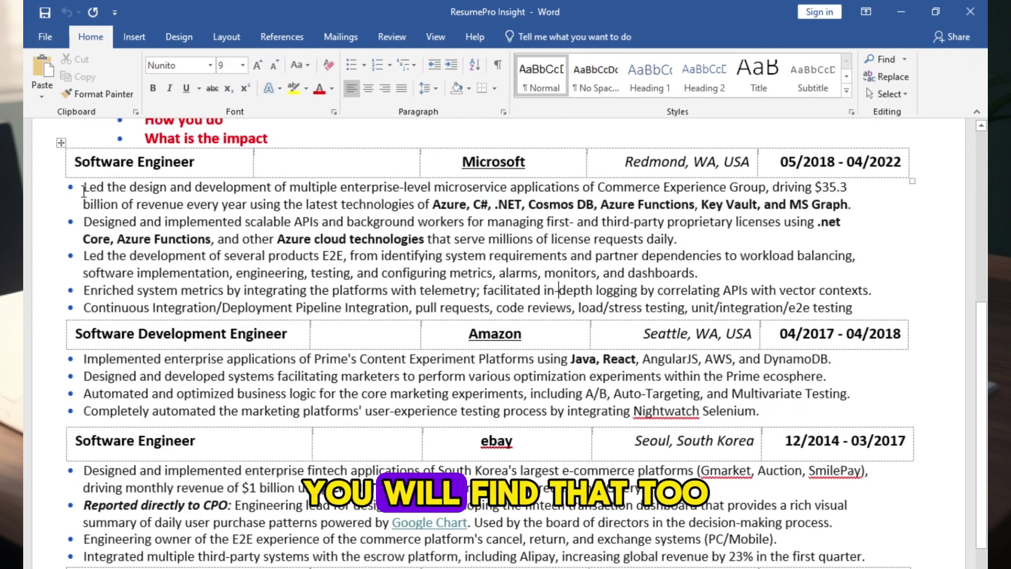
left_click_drag(93, 189, 117, 190)
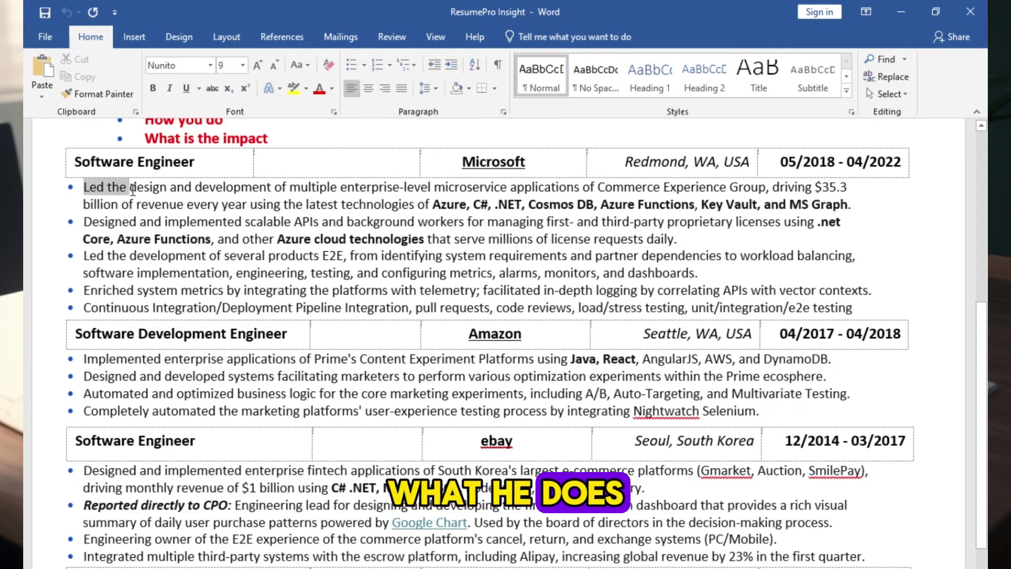
left_click_drag(281, 191, 510, 188)
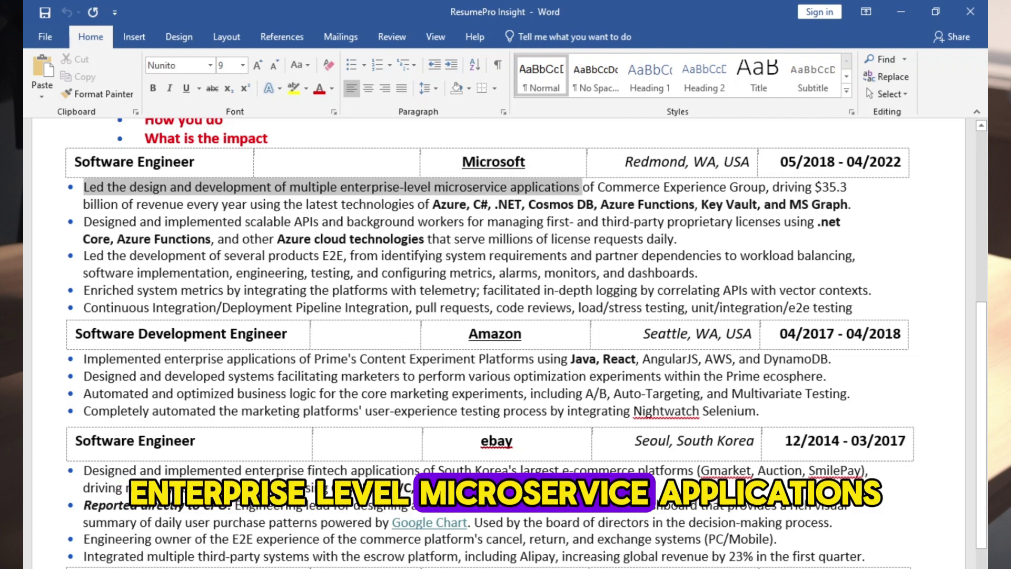
left_click_drag(582, 188, 766, 188)
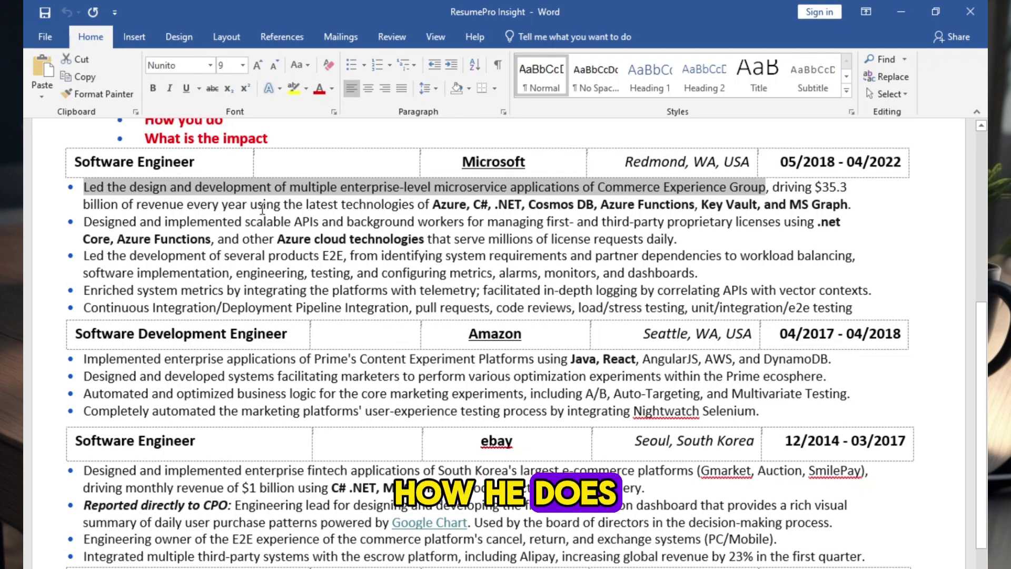
left_click_drag(251, 204, 418, 204)
left_click_drag(495, 205, 522, 205)
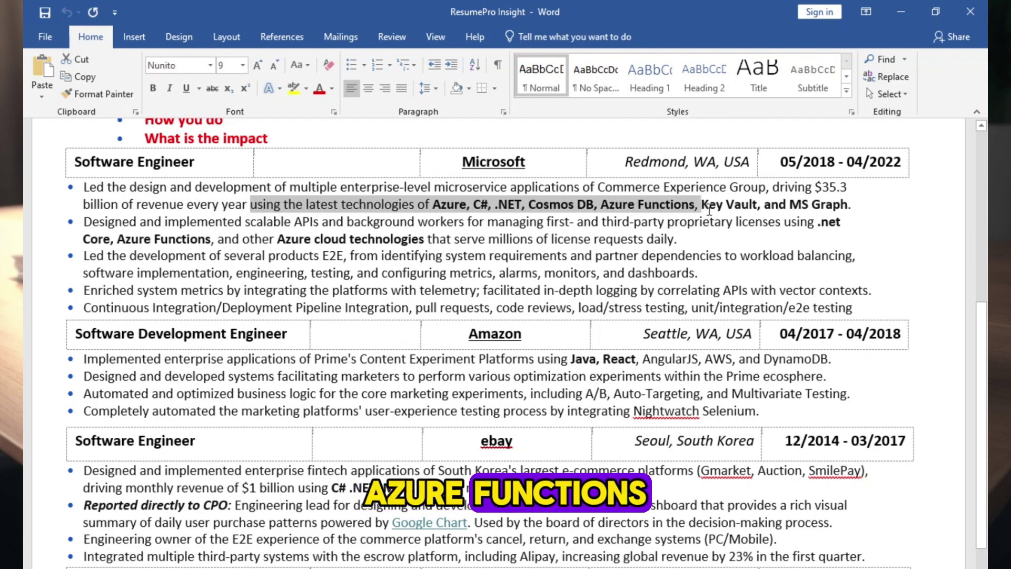
left_click_drag(823, 204, 847, 207)
left_click(785, 184)
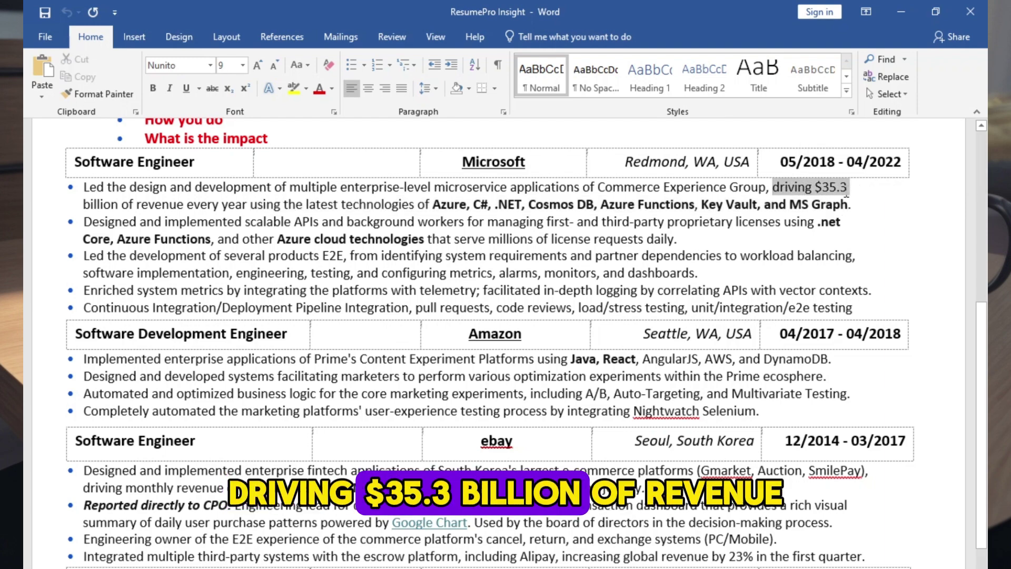
left_click_drag(843, 198, 150, 211)
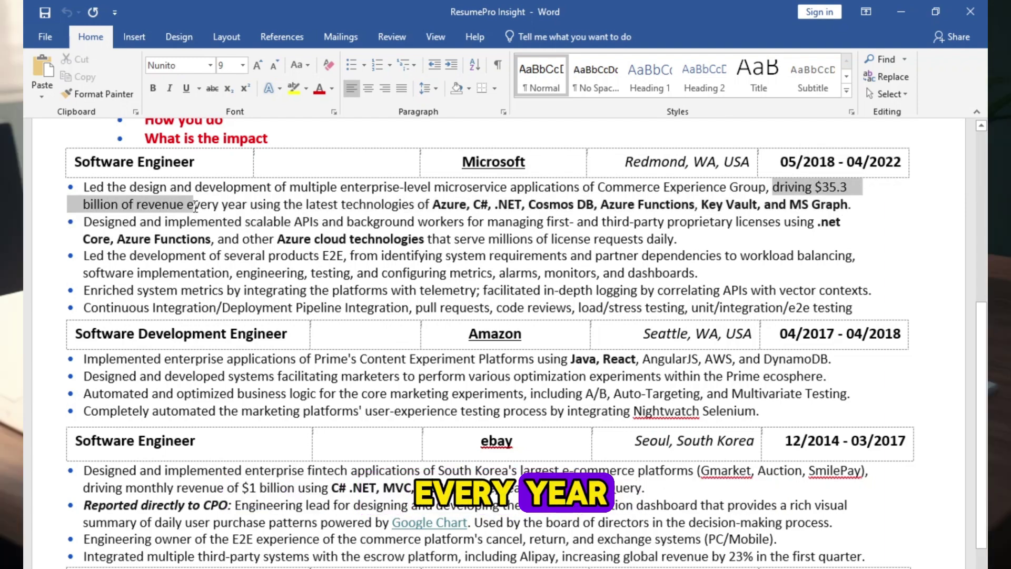
left_click(311, 224)
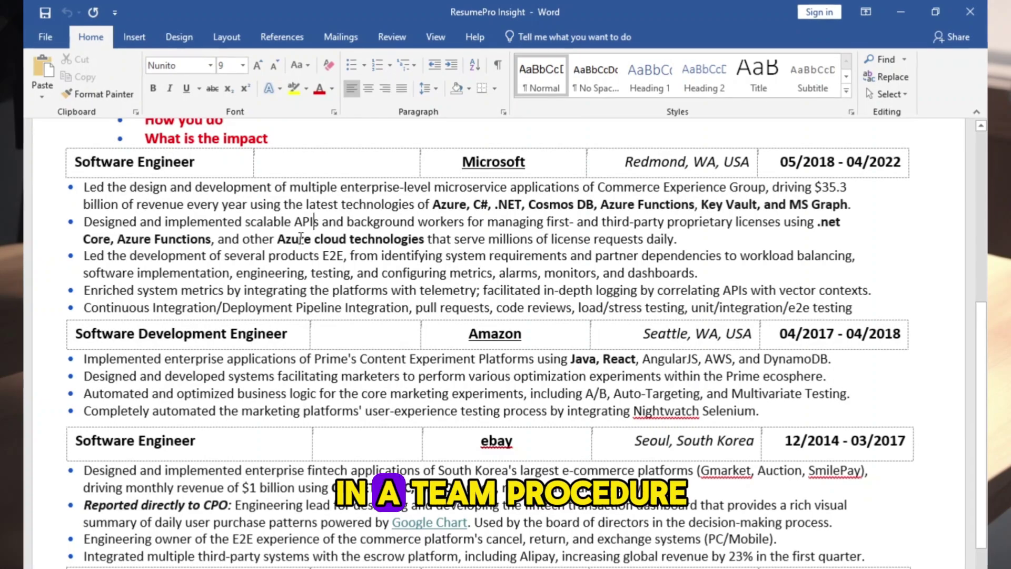
left_click(301, 239)
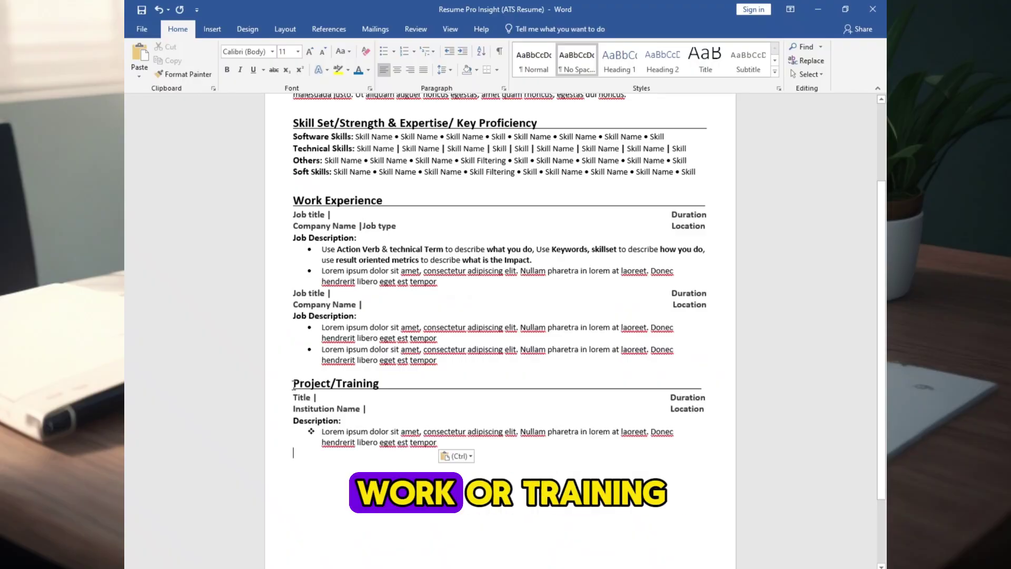
Step: Review the Project/Training section, including its description bullet, and compare it with the Fresher Resume document's layout
left_click_drag(294, 383, 384, 387)
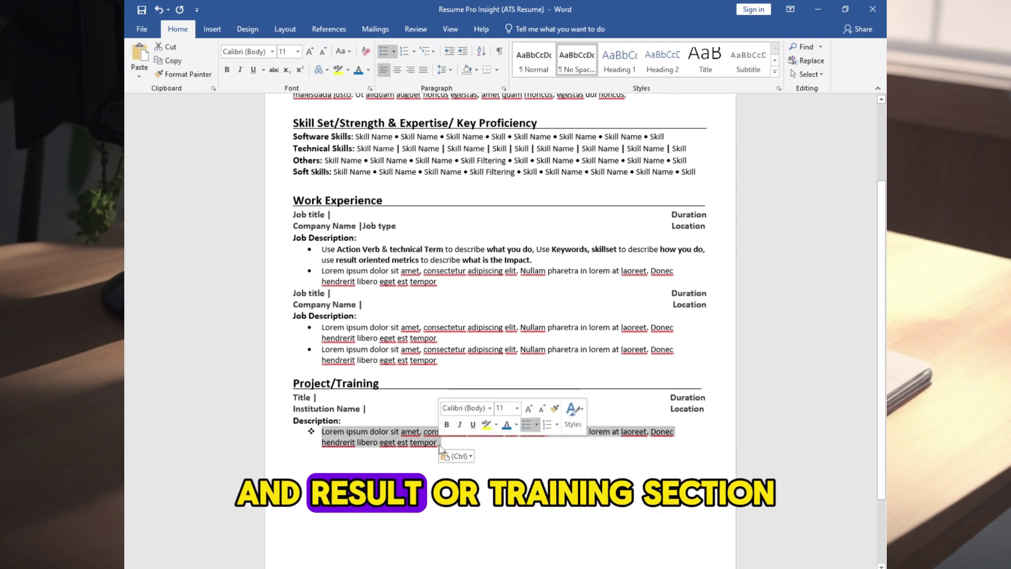
left_click(339, 469)
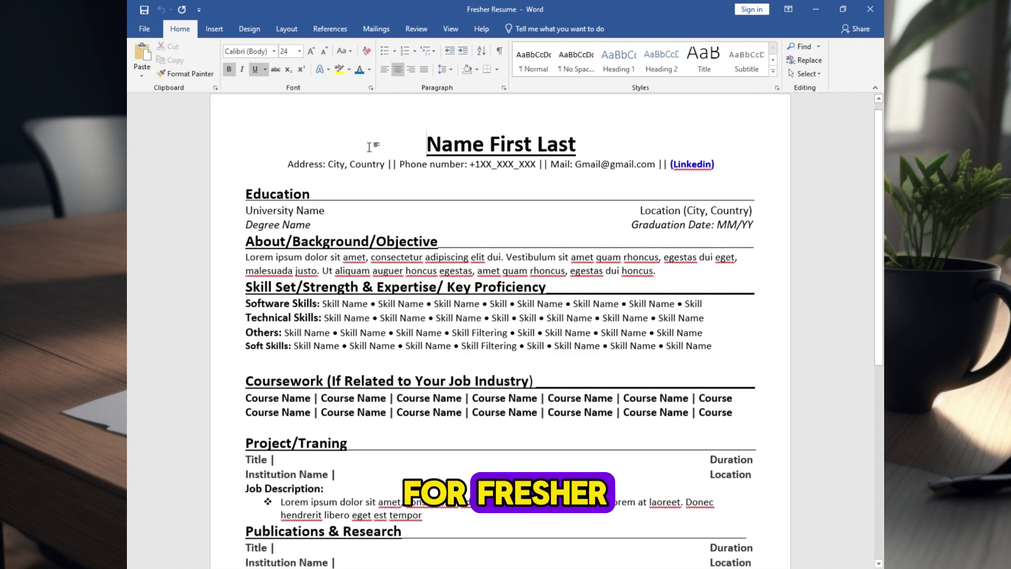
key("shift+Down")
key("shift+Down")
key("shift+Down")
key("shift+End")
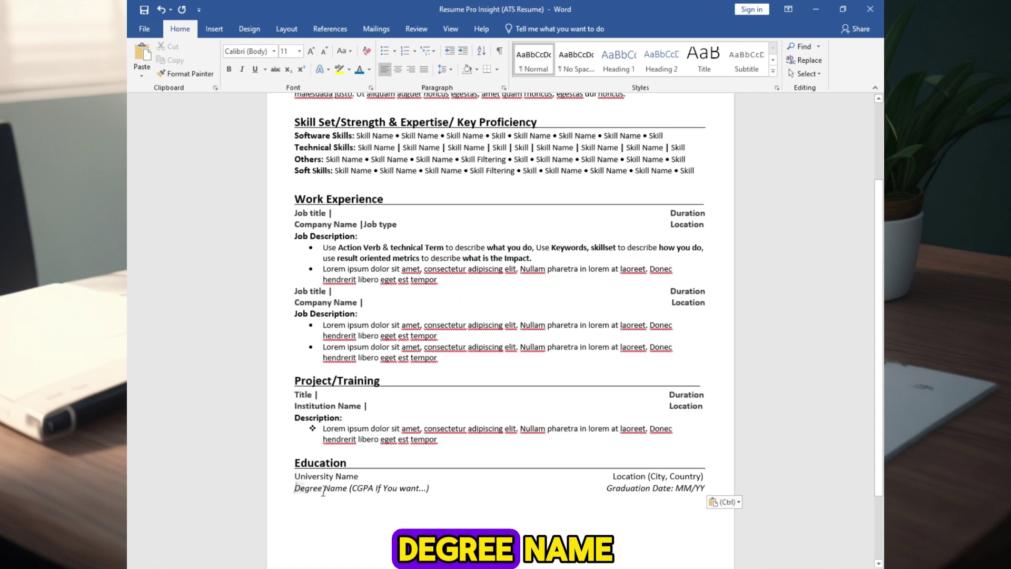
Step: Examine the Education section's university, location, degree, CGPA and graduation date entries in the ATS resume
left_click_drag(294, 489, 356, 480)
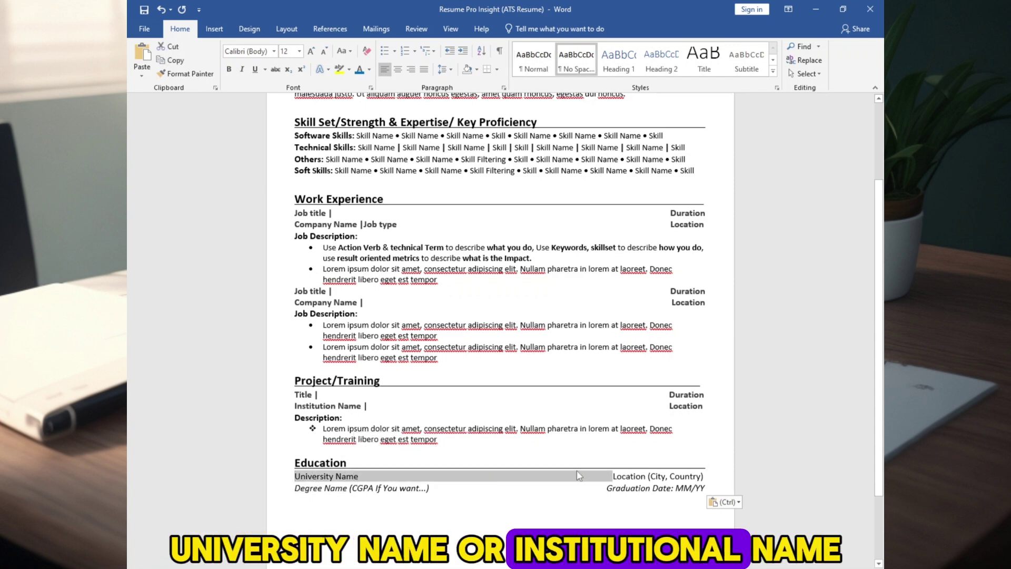
mouse_move(613, 476)
left_mouse_down()
mouse_move(669, 478)
mouse_move(601, 488)
left_mouse_up()
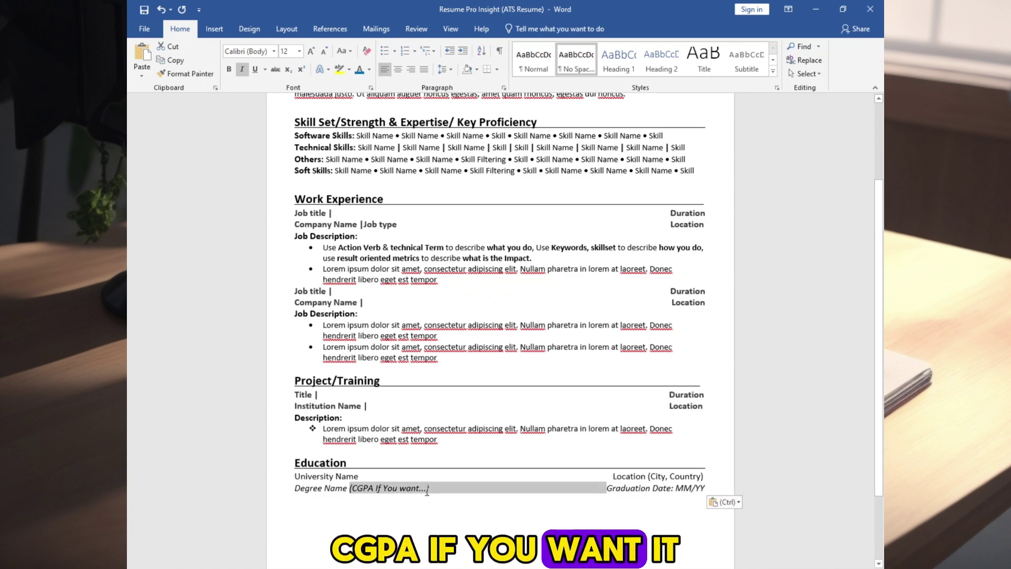
Step: Add a "Coursework (If Related to Your Job Industry)" section below Education with two lines of course names separated by "|"
left_click(390, 503)
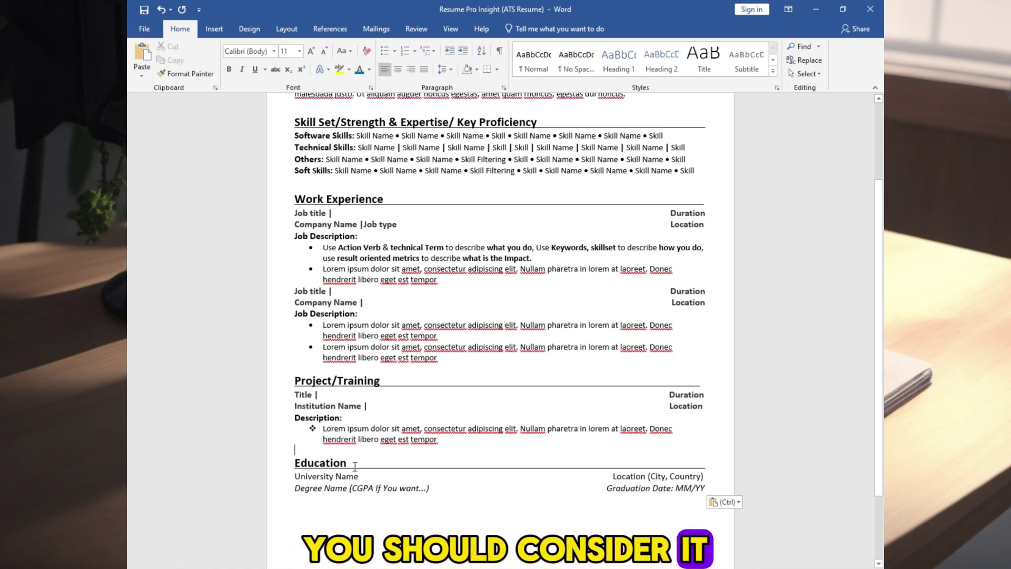
scroll(371, 490, "down", 1)
type("Coursework (If Related to Your Job Industry) Course Name | Course Name | Course Name | Course Name | Course Name | Course Name | Course Course Name | Course Name | Course Name | Course Name | Course Name | Course Name | Course")
scroll(343, 474, "down", 2)
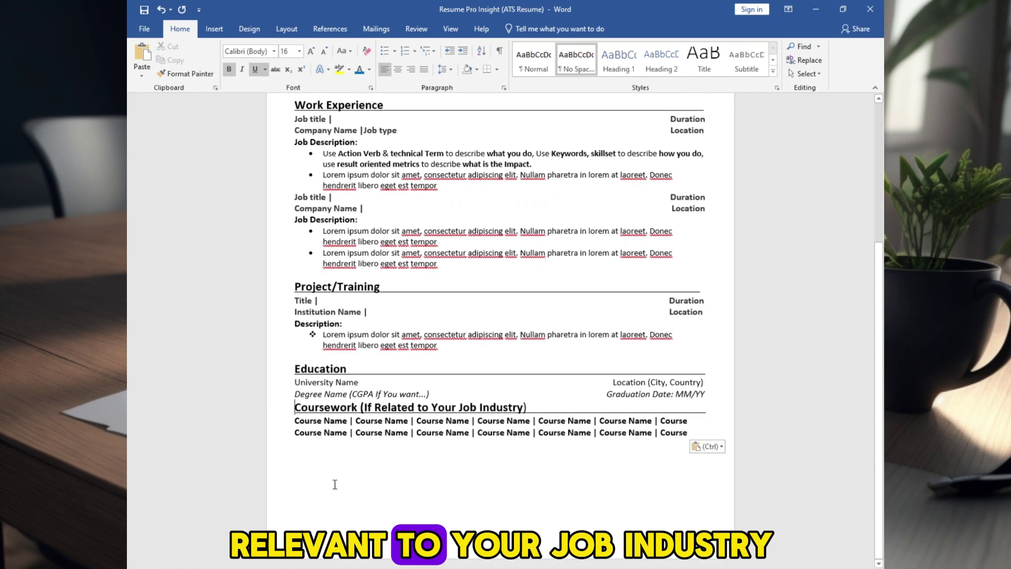
left_click_drag(297, 418, 667, 432)
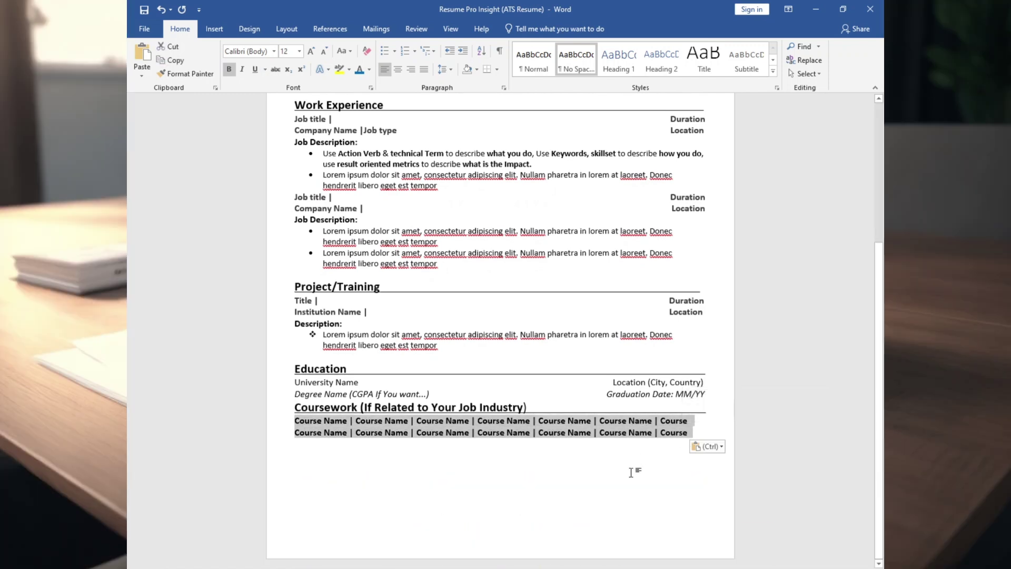
Step: Add a "Certification/Award" section with two check-marked placeholder lines below Coursework, separated by a blank line
left_click(298, 447)
type("Certification/Award Lorem ipsum dolor sit amet, consectetur adipiscing elite Lorem ipsum dolor sit amet, consectetur adipiscing elite")
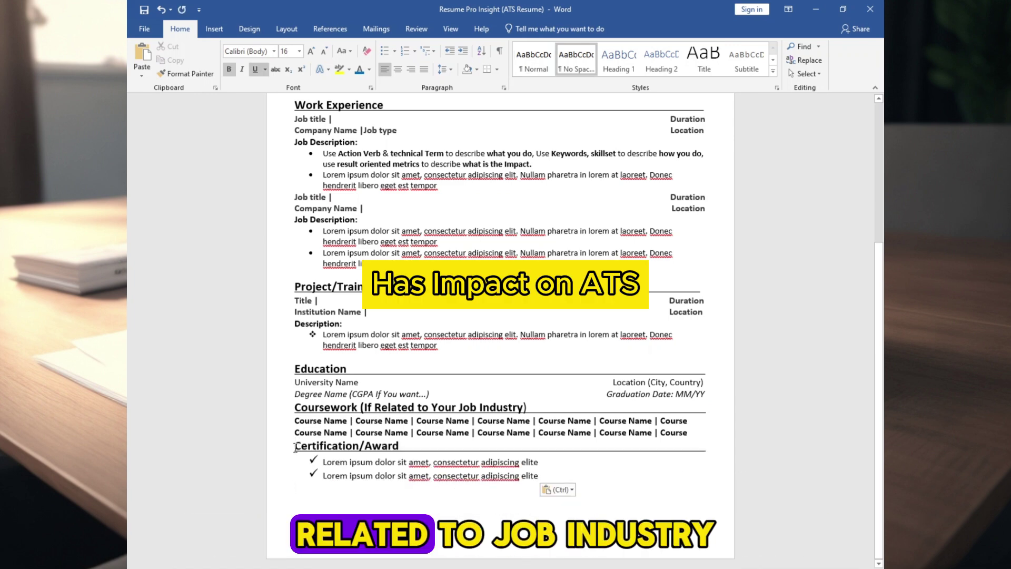
key("Return")
left_click_drag(298, 461, 563, 485)
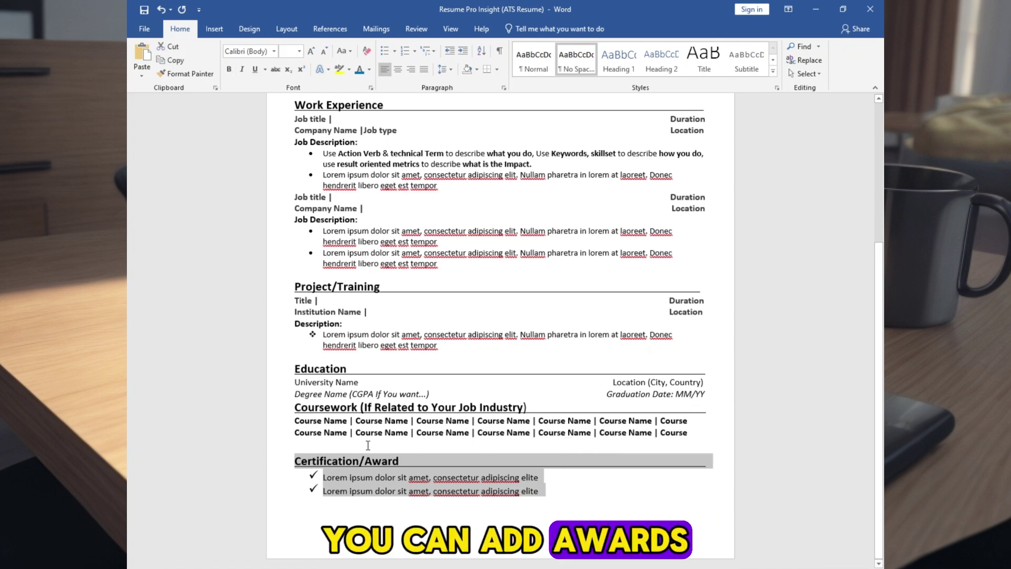
left_click(301, 444)
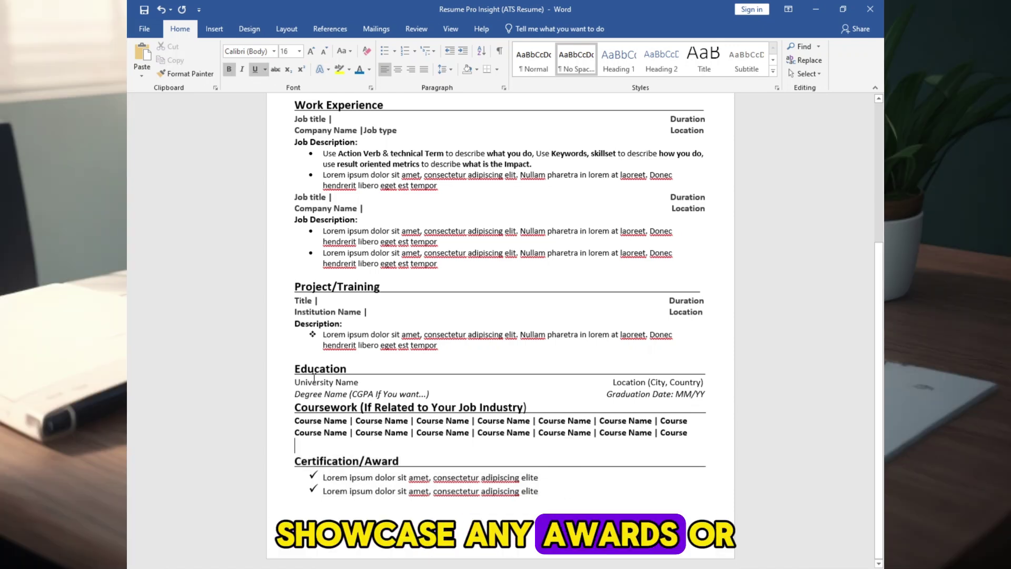
Step: Add a "Language /Interest/Hobbies/Volunteer Work" section with two placeholder bullets below Certification/Award
left_click(300, 278)
key("BackSpace")
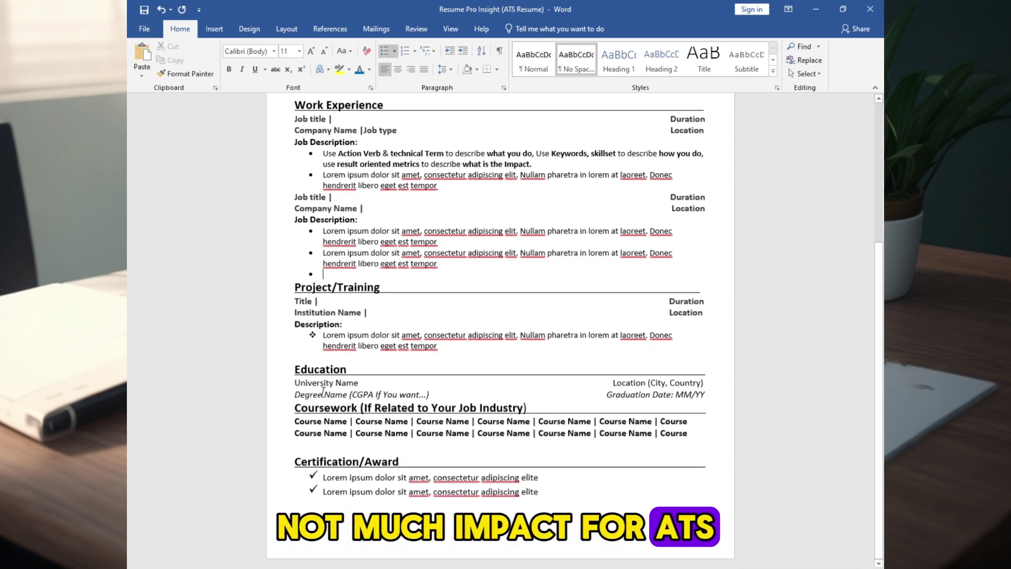
left_click(314, 505)
type("Language /Interest/Hobbies/Volunteer Work\\nLorem ipsum dolor sit amet, consectetur adipiscing elite")
scroll(321, 498, "down", 2)
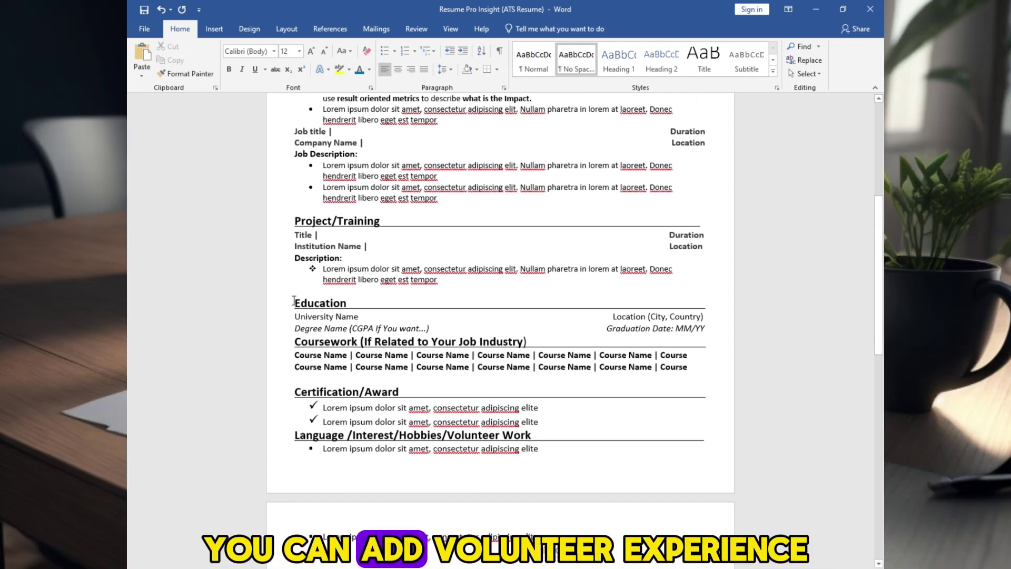
Step: Remove the blank line above Project/Training and the empty line on the second page, and review the resume from the top
left_click(296, 291)
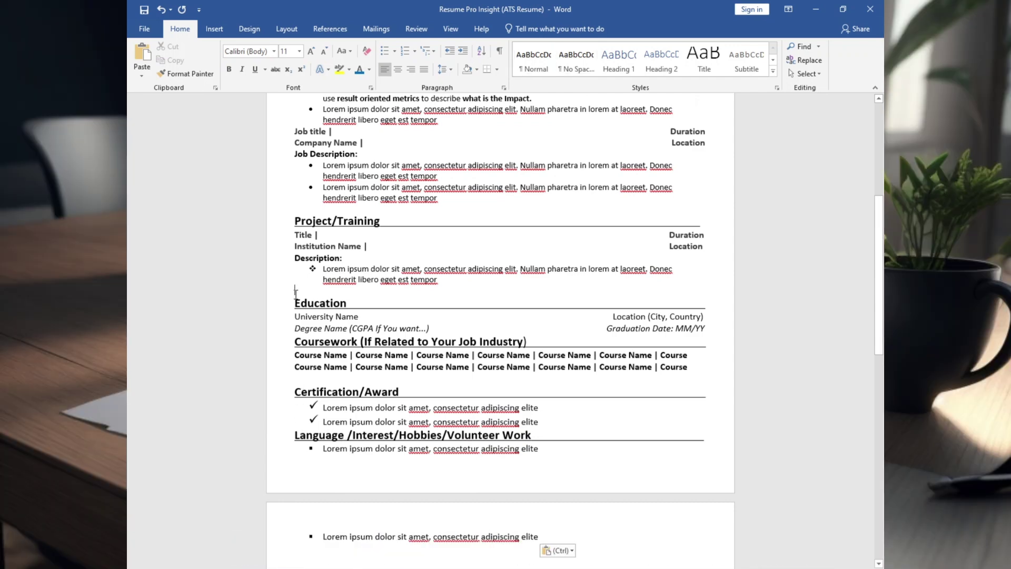
left_click(298, 210)
key("BackSpace")
left_click(322, 449)
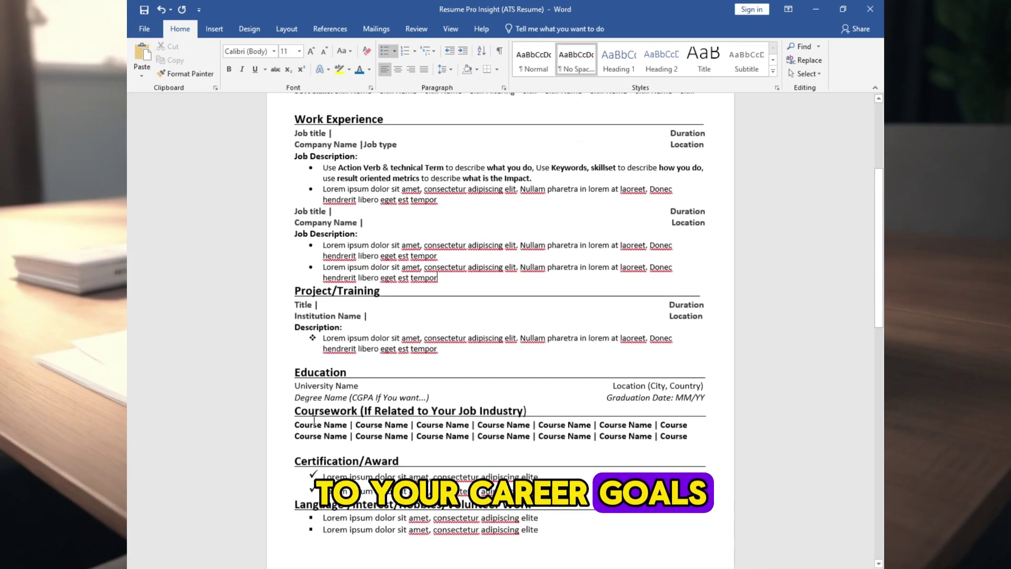
scroll(501, 264, "up", 3)
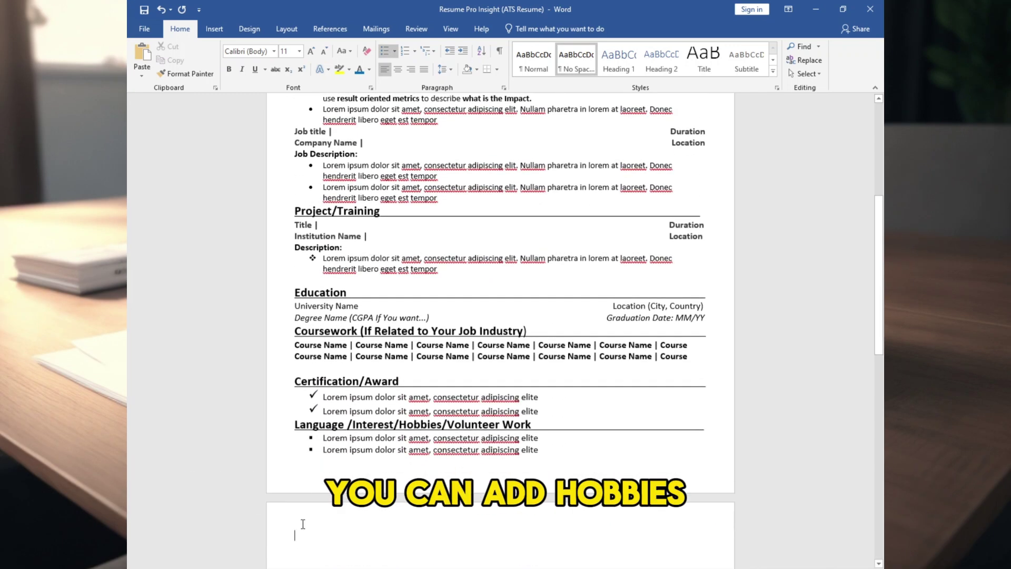
scroll(303, 522, "up", 5)
key("BackSpace")
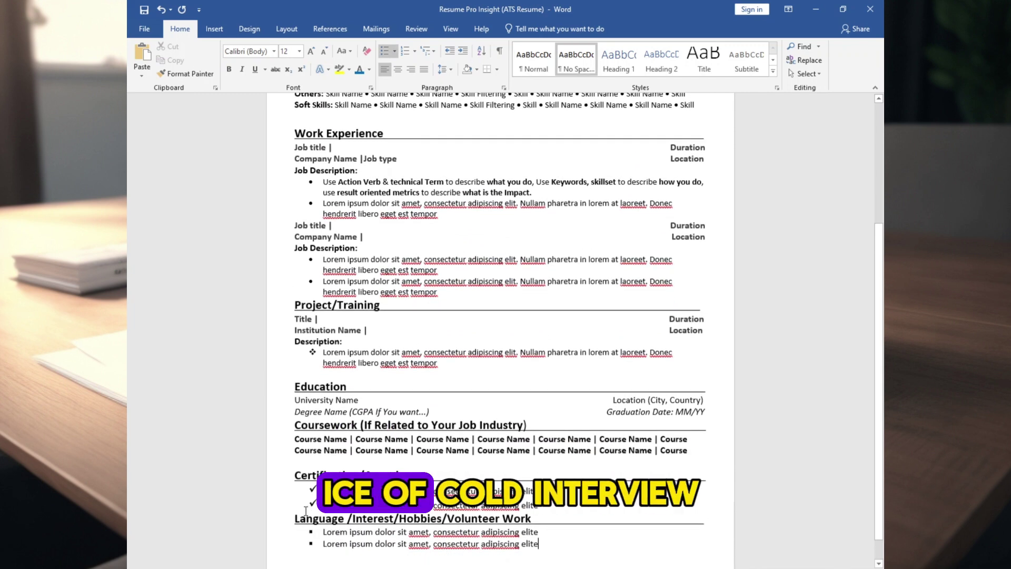
scroll(372, 204, "up", 5)
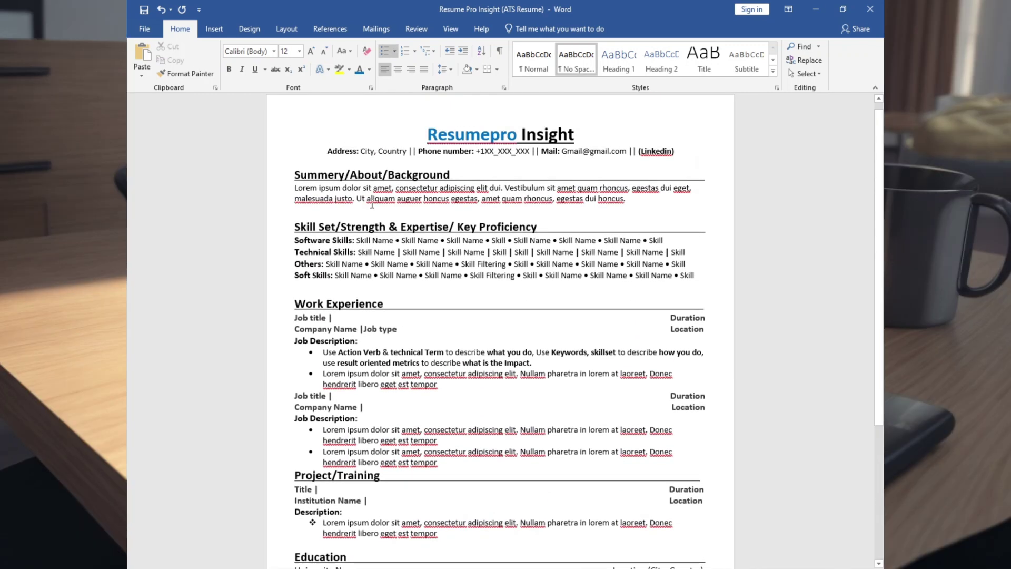
Step: Underline the contact line and color the Summery, Skill Set and Work Experience headings blue
left_click_drag(681, 151, 681, 152)
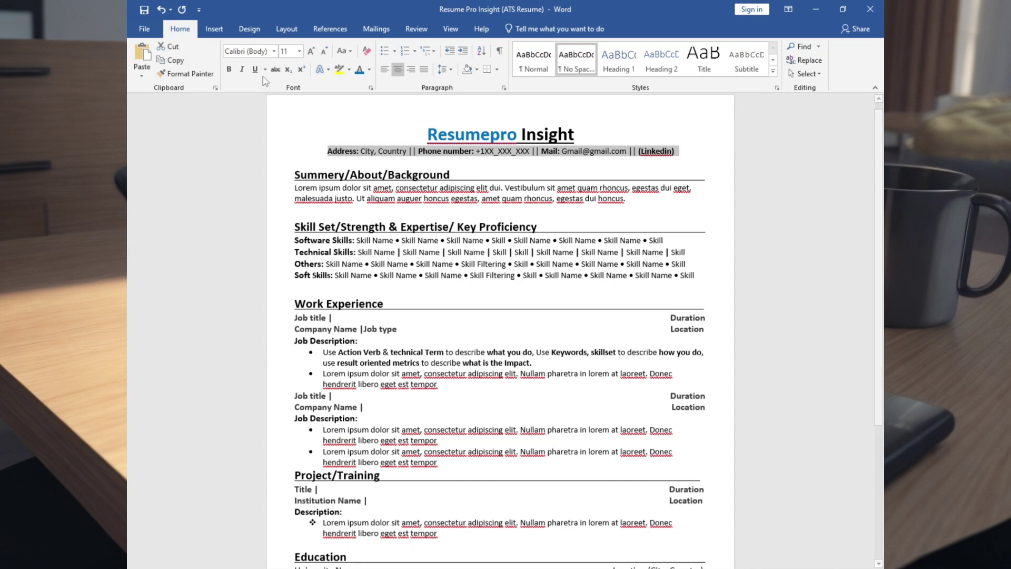
left_click(353, 160)
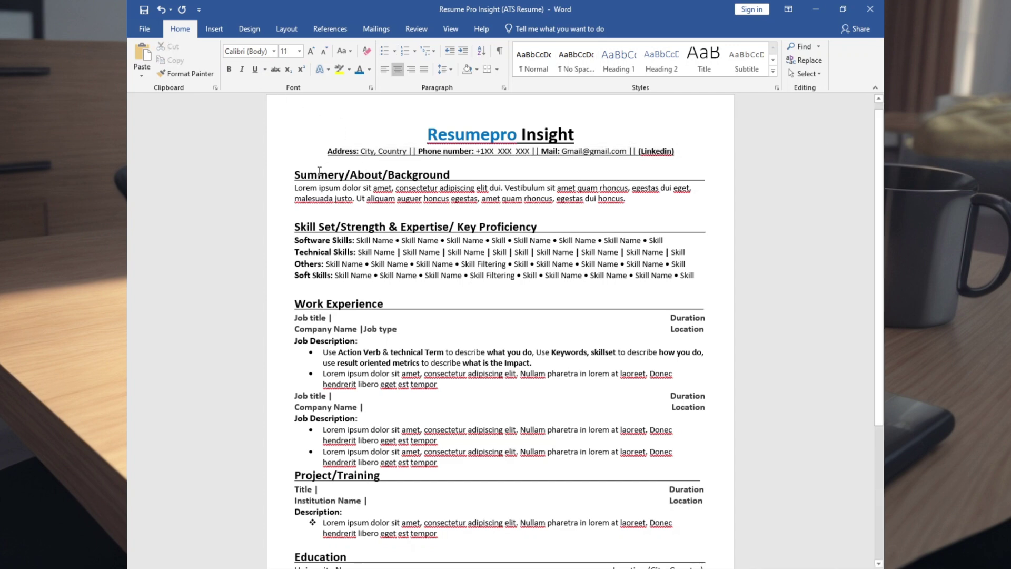
left_click_drag(383, 170, 450, 174)
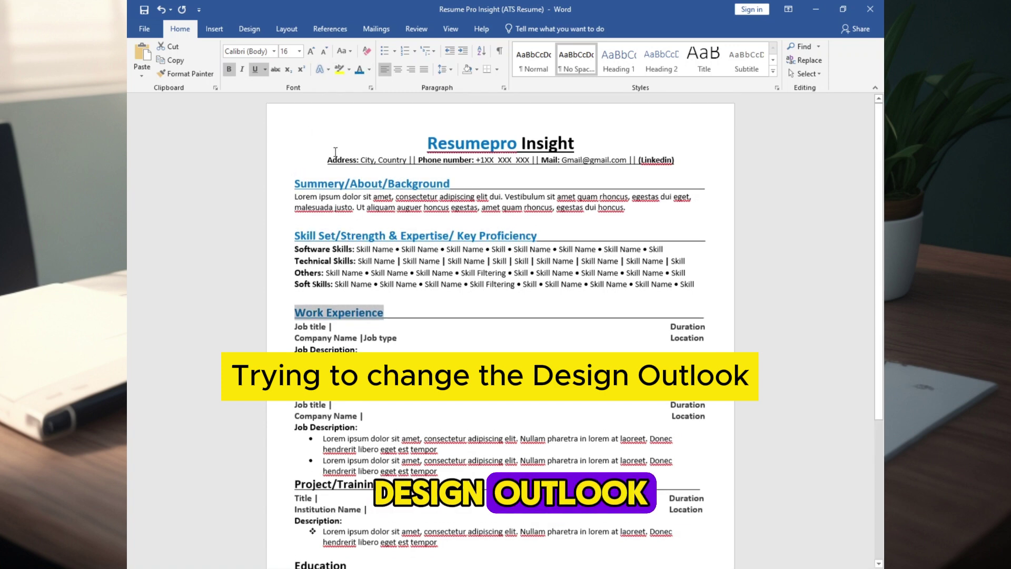
Step: Color the Address, Phone number, Mail and Linkedin labels in the contact line blue
left_click_drag(418, 160, 472, 160)
key("F4")
left_click_drag(542, 159, 560, 160)
key("F4")
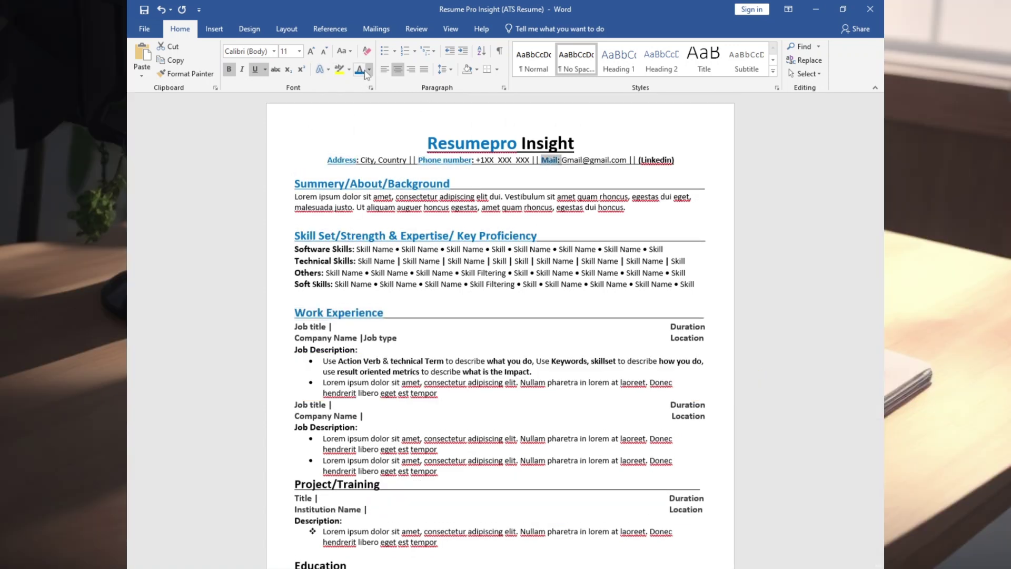
left_click_drag(443, 160, 476, 159)
Step: Color the Project/Training, Education, Coursework, Certification/Award and Language/Interest headings the same blue
scroll(649, 157, "down", 3)
left_click_drag(294, 370, 381, 370)
key("F4")
scroll(369, 343, "down", 1)
left_click_drag(294, 397, 347, 397)
scroll(523, 407, "down", 1)
key("F4")
left_click_drag(527, 397, 294, 396)
key("F4")
left_click_drag(294, 447, 399, 447)
key("F4")
left_click_drag(294, 489, 531, 489)
left_click(358, 141)
Step: Color the bullet symbols in the Work Experience, Project/Training, Certification/Award and Language/Interest sections blue
scroll(530, 195, "up", 5)
scroll(530, 195, "down", 1)
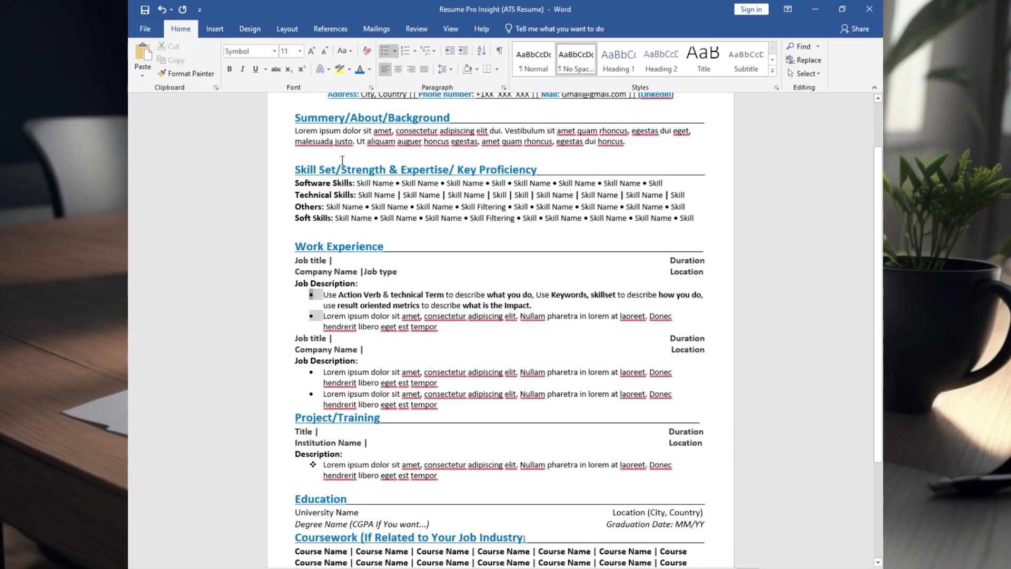
scroll(311, 289, "down", 3)
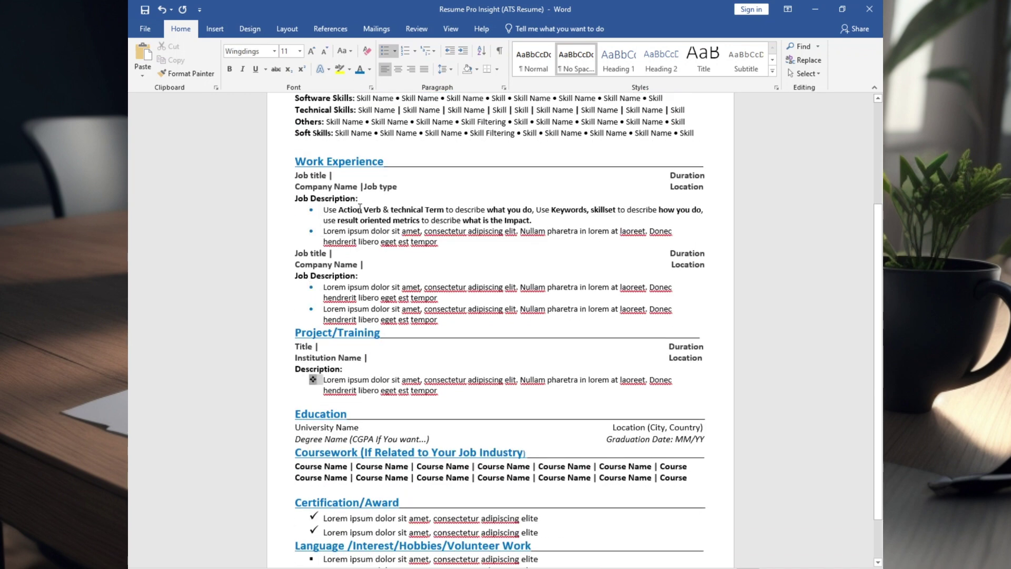
scroll(334, 332, "down", 2)
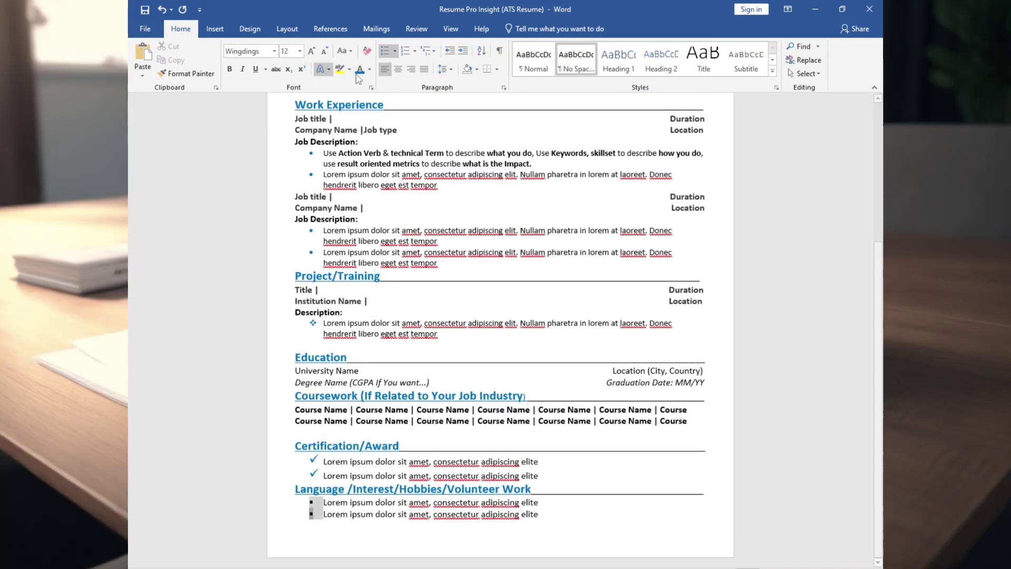
Step: Remove the underlined blank space that trails each section heading, from Summery/About/Background down through the resume
scroll(527, 263, "up", 7)
left_click(526, 176)
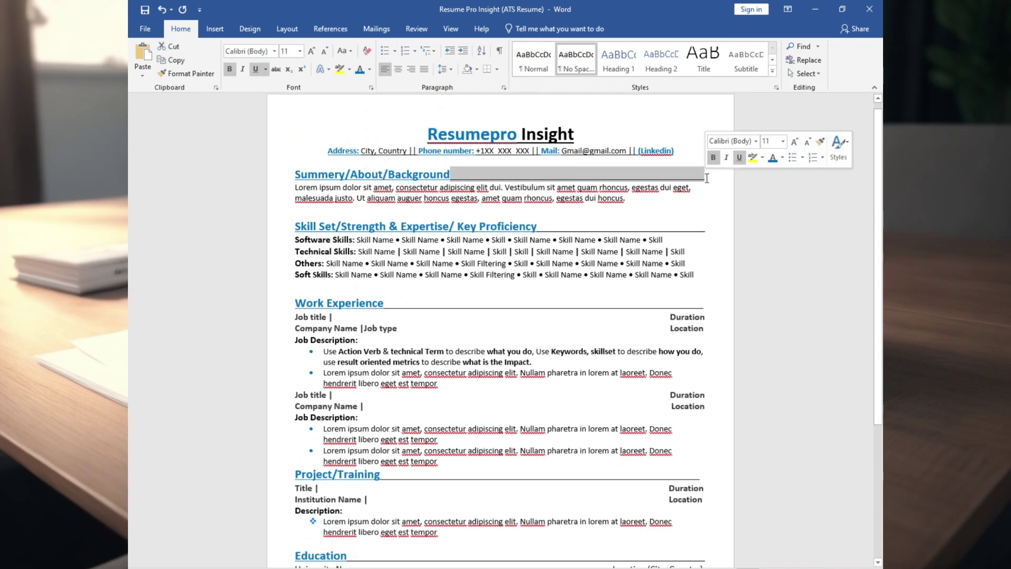
left_click(684, 151)
scroll(557, 385, "down", 4)
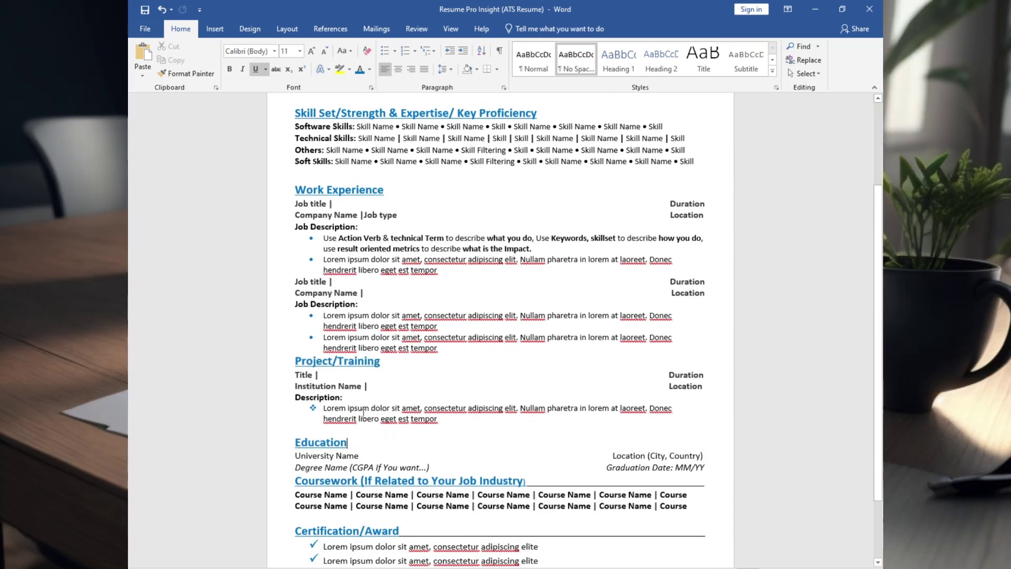
scroll(557, 385, "down", 3)
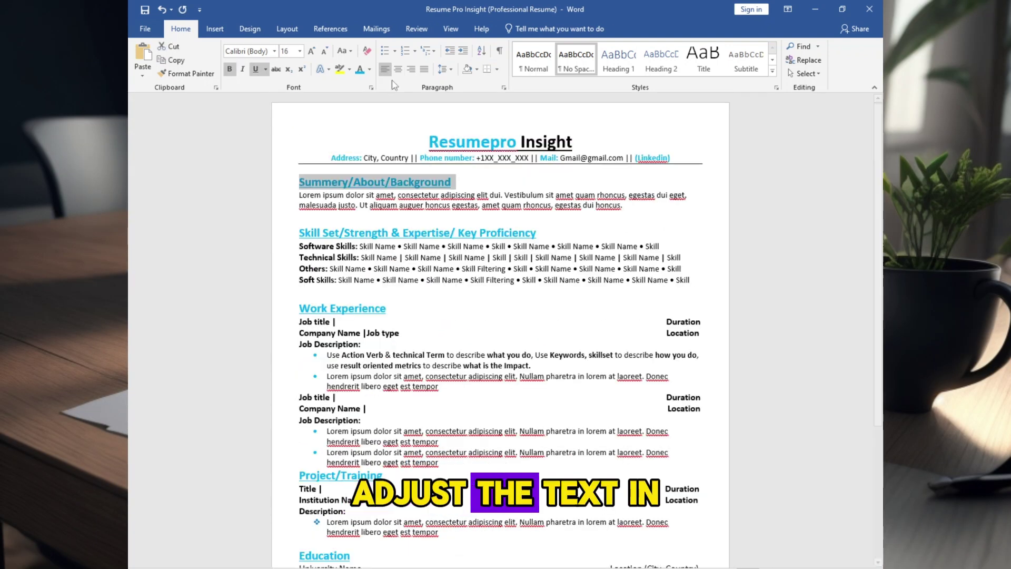
Step: Format the Summery/About/Background heading as centered dark gold text without underline and with a bottom border
left_click(399, 69)
left_click(487, 69)
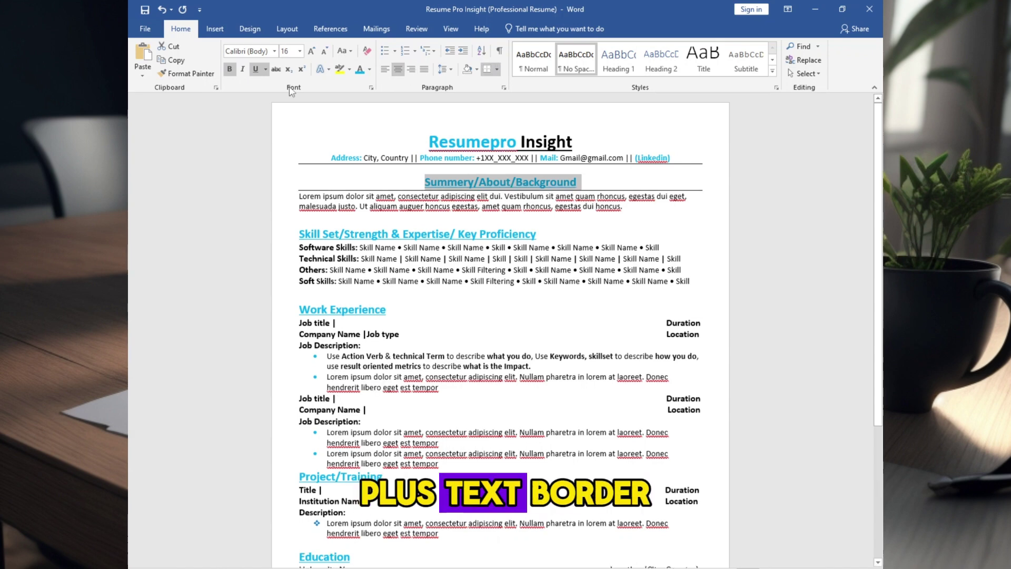
left_click(369, 69)
left_click(452, 146)
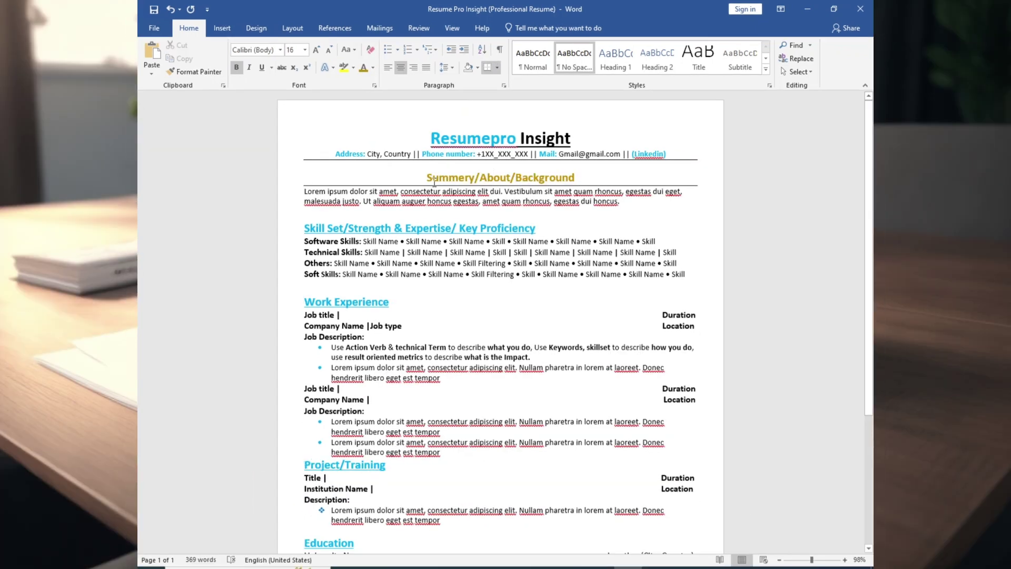
Step: Change the first job description's bullets to the multicolored picture bullet symbol
scroll(435, 182, "down", 2)
left_click(321, 270)
left_click(397, 49)
left_click(501, 124)
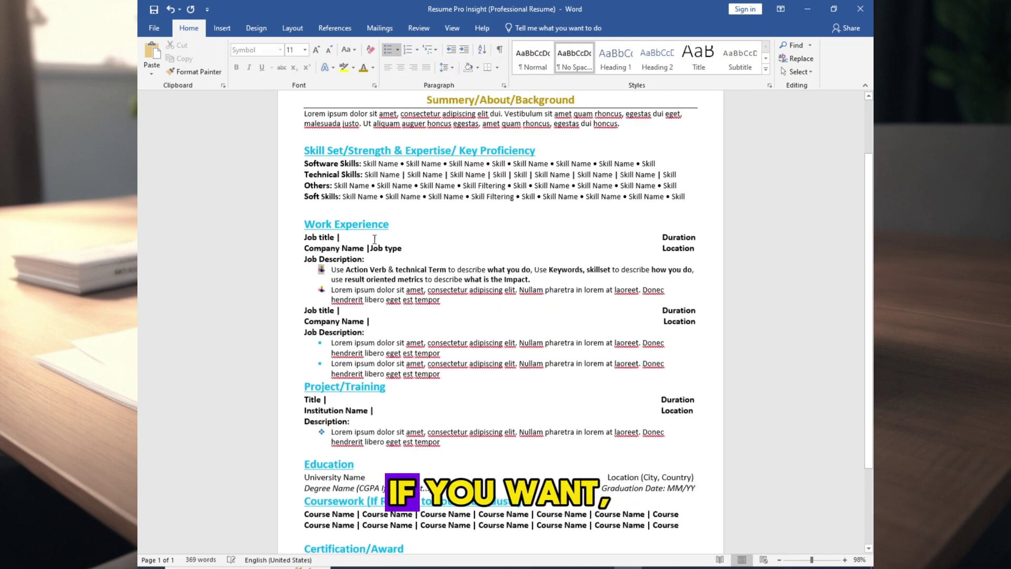
Step: Color the second job description's bullets dark gold and the word "Insight" in the title blue
scroll(501, 264, "up", 3)
left_click(373, 67)
left_click(453, 180)
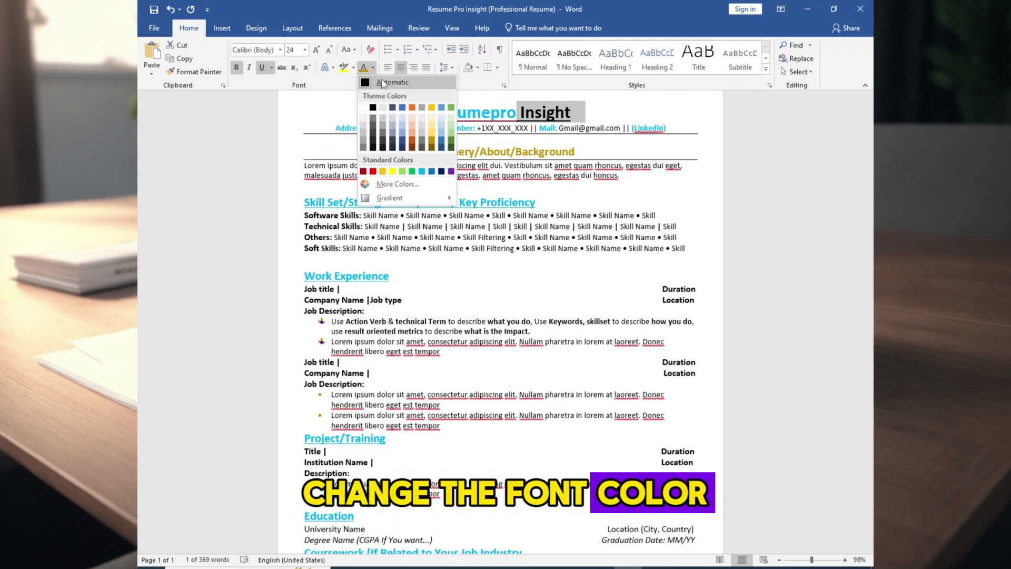
Step: Draw a Half Frame shape over the upper part of the resume
left_click(214, 29)
left_click(255, 76)
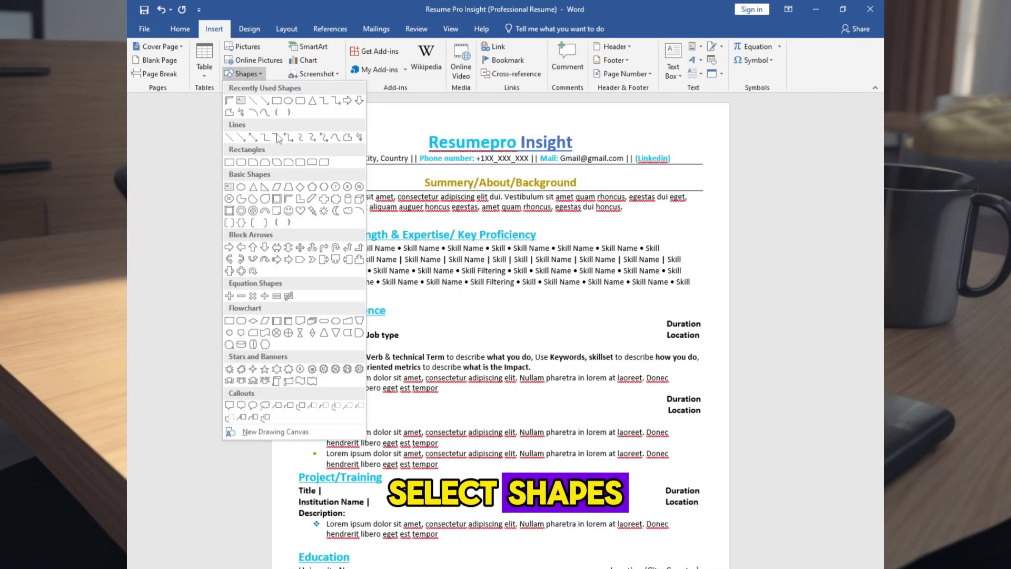
left_click(288, 199)
mouse_move(350, 152)
left_mouse_down()
mouse_move(520, 290)
mouse_move(521, 309)
left_mouse_up()
Step: Set the half frame's height and width to 2.62" and move it into the page's upper-left corner
left_click(823, 51)
type("2.62")
key("Tab")
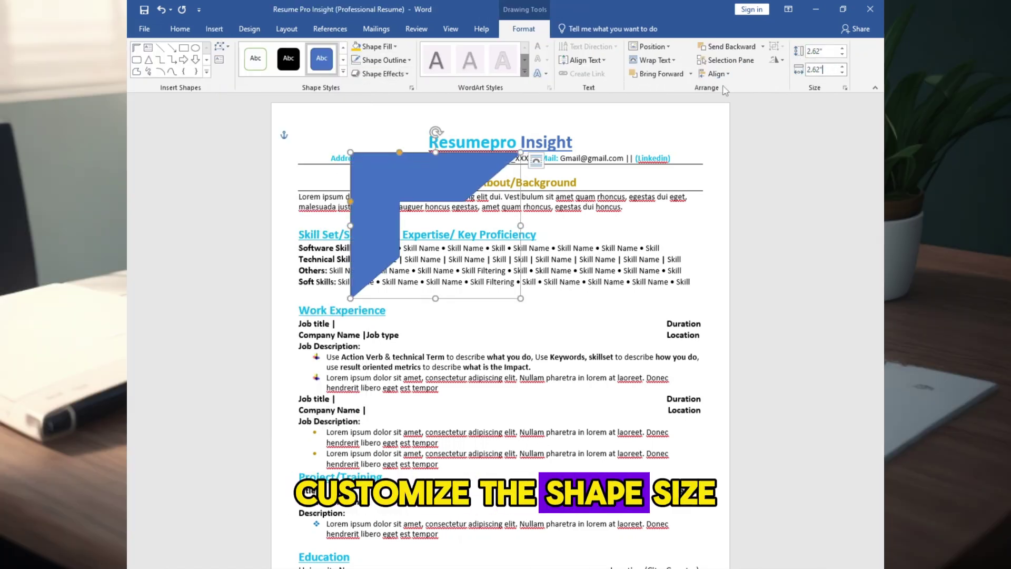
type("2.62")
key("Return")
left_click_drag(386, 161, 306, 111)
Step: Set the half frame's fill and outline to the standard light blue
left_click(377, 47)
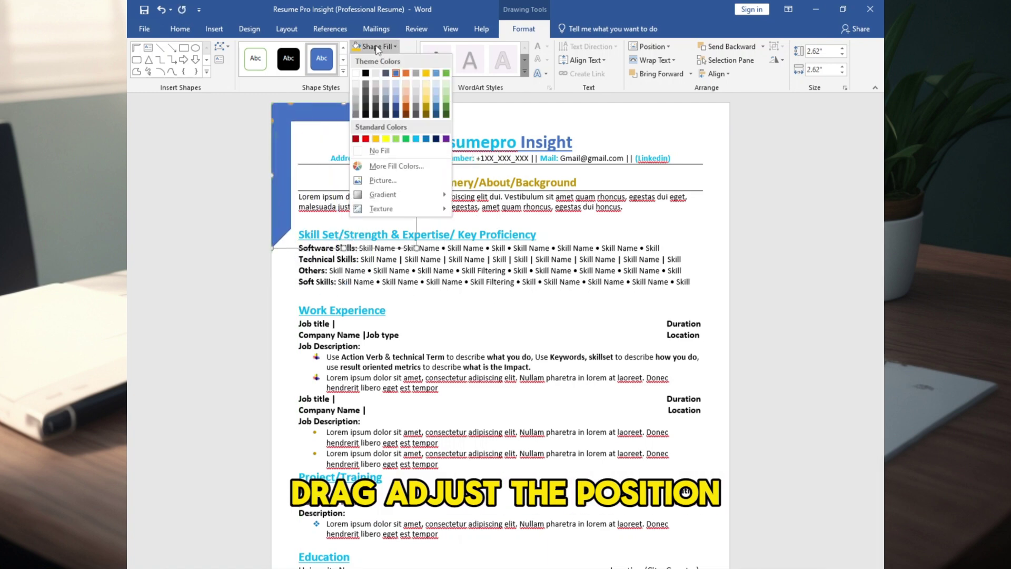
left_click(416, 139)
left_click(383, 60)
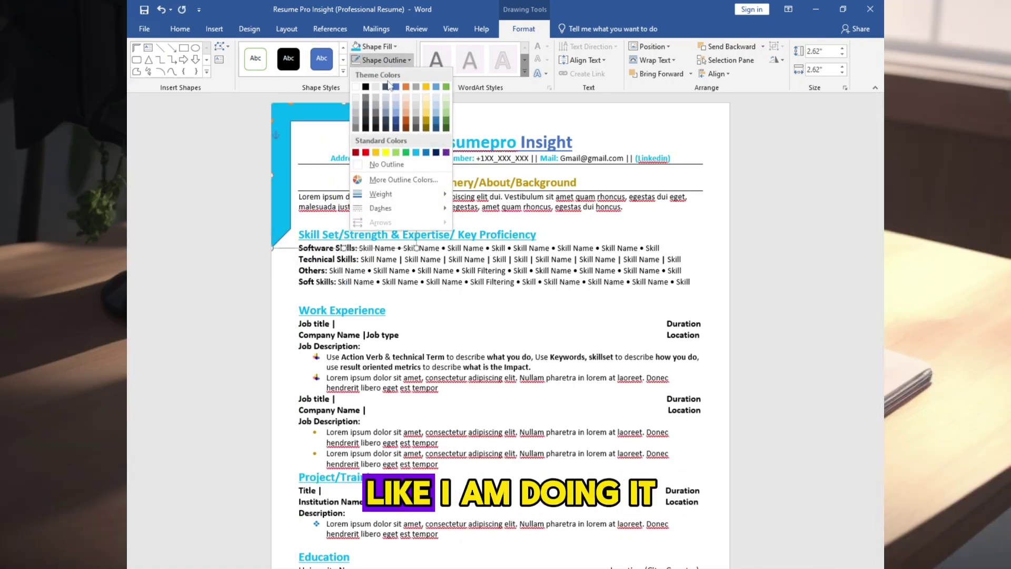
left_click(416, 152)
Step: Place a rotated copy of the half frame in the page's lower-right corner and change its outline color
key("ctrl+c")
key("ctrl+v")
left_click_drag(297, 137, 540, 482)
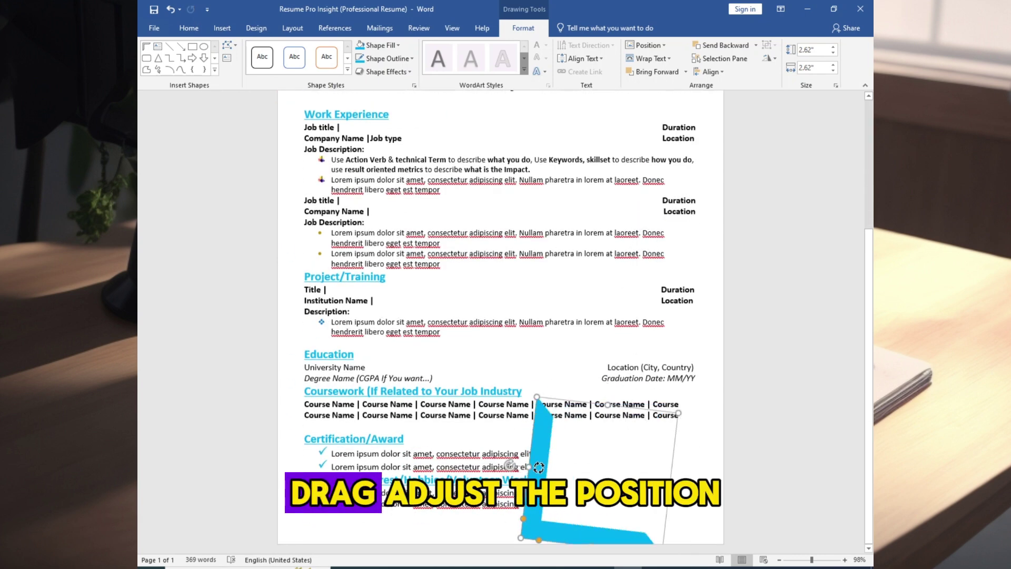
left_click_drag(717, 472, 720, 468)
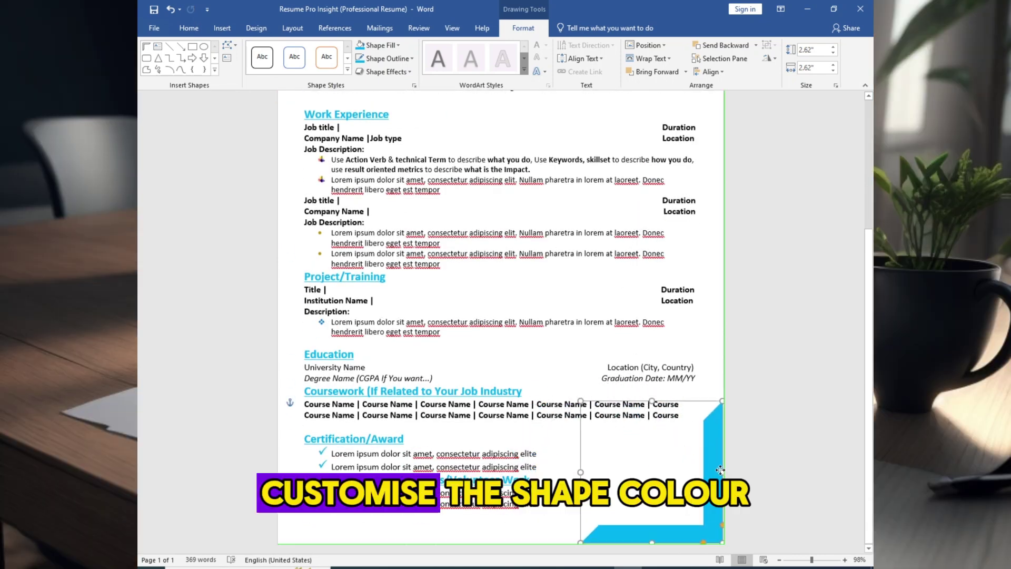
left_click(383, 60)
left_click(405, 78)
left_click(386, 59)
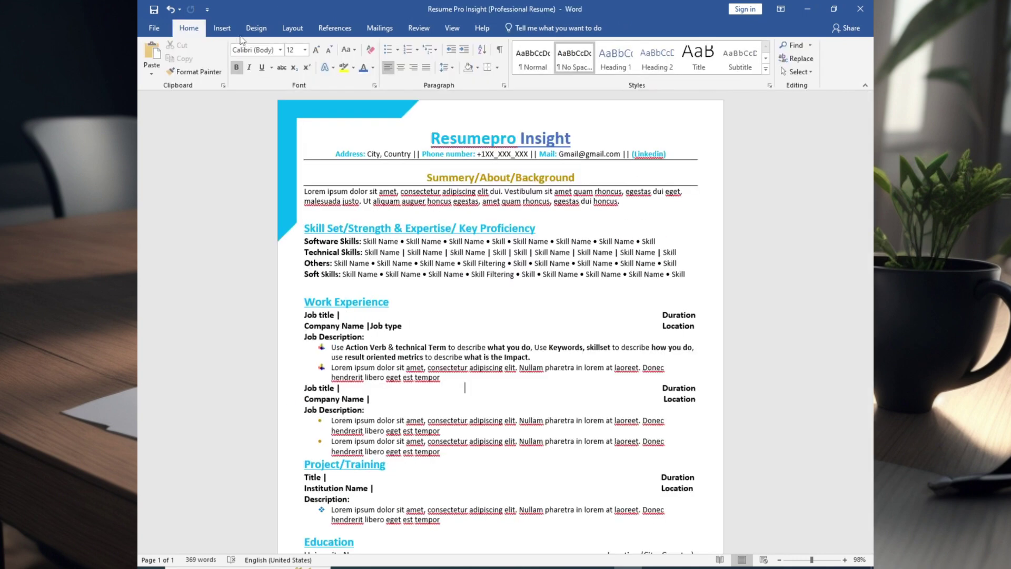
Step: Draw a rounded rectangle of 0.43" by 3.16" and arrange it with a second one diagonally in the page's upper-right corner
left_click(222, 28)
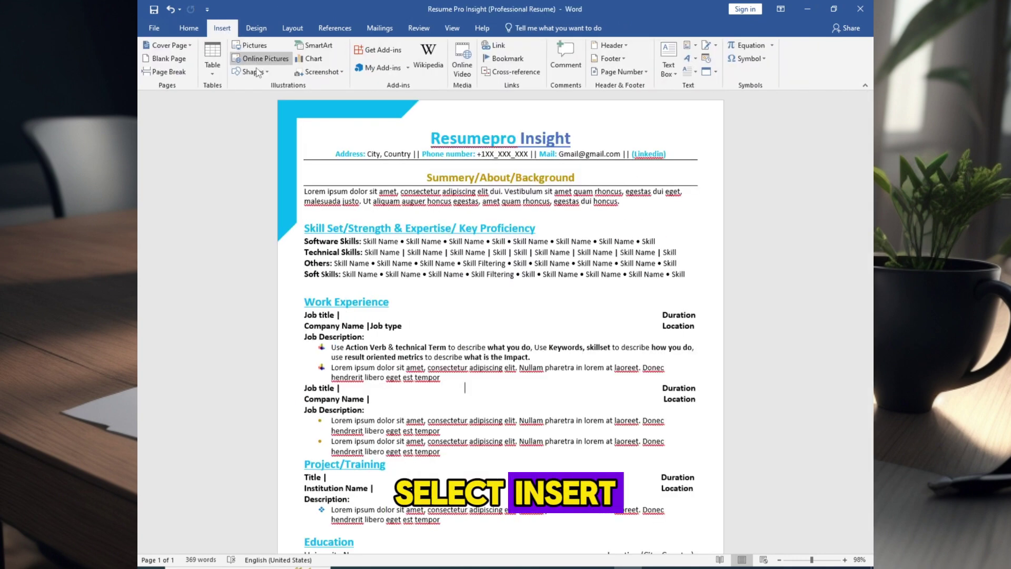
left_click(251, 72)
left_click(305, 99)
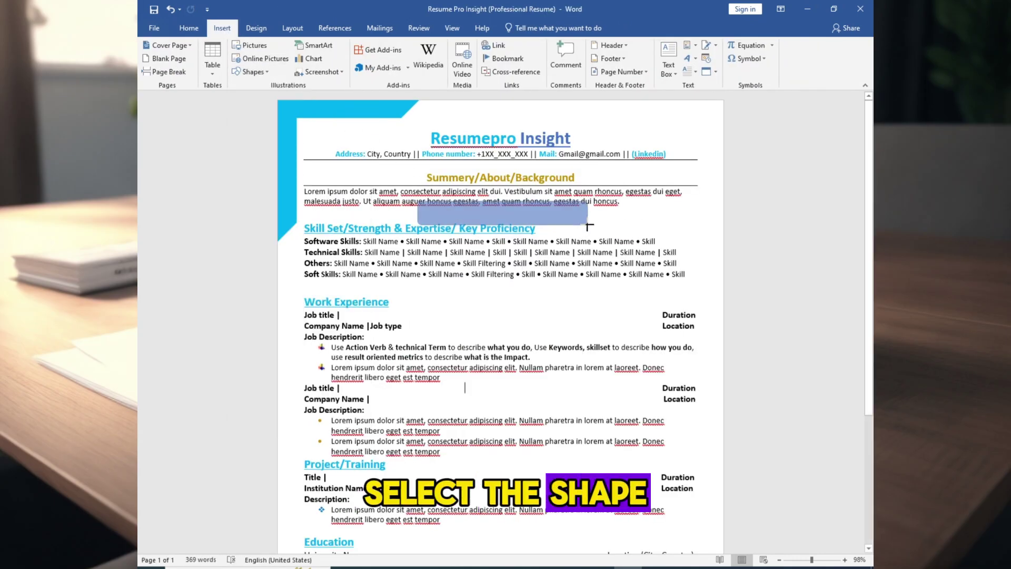
left_click_drag(590, 226, 589, 224)
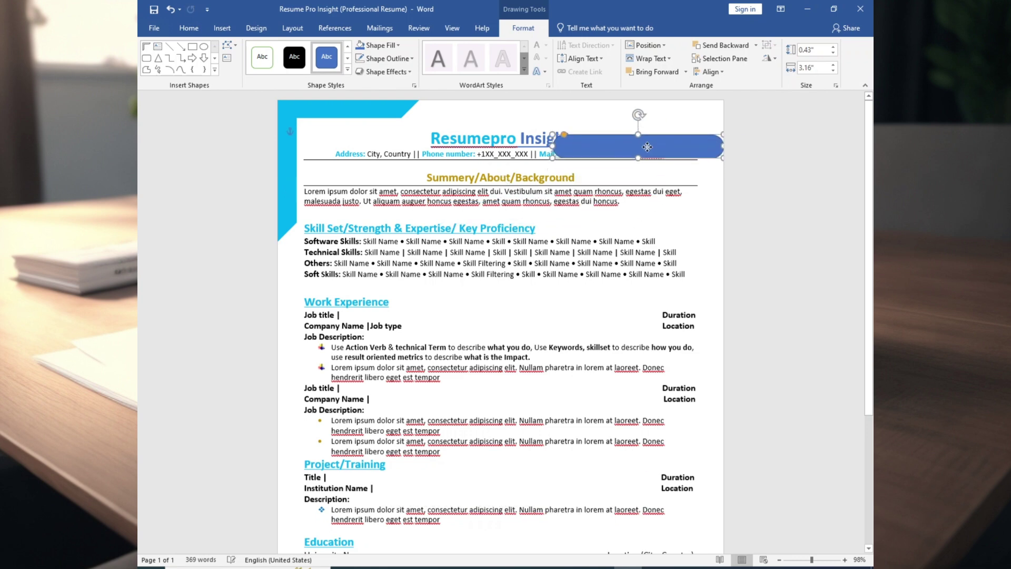
left_click_drag(685, 138, 701, 125)
Step: Recolor the upper-right rounded bars light blue and orange, and fill the lower-right half frame with Orange, Accent 2, Lighter 40%
left_click(381, 45)
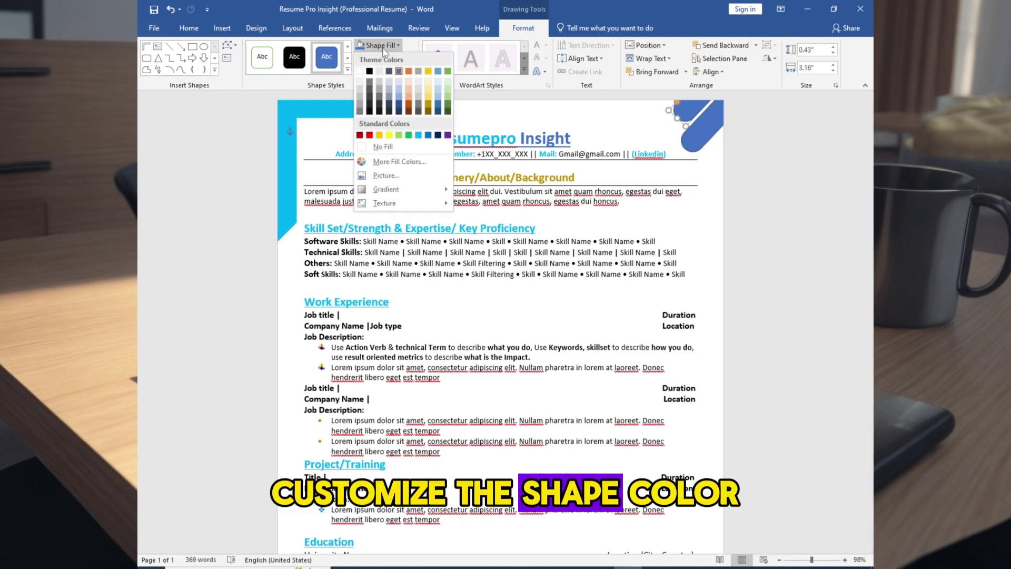
left_click(410, 100)
left_click(381, 45)
key("Escape")
key("ctrl+z")
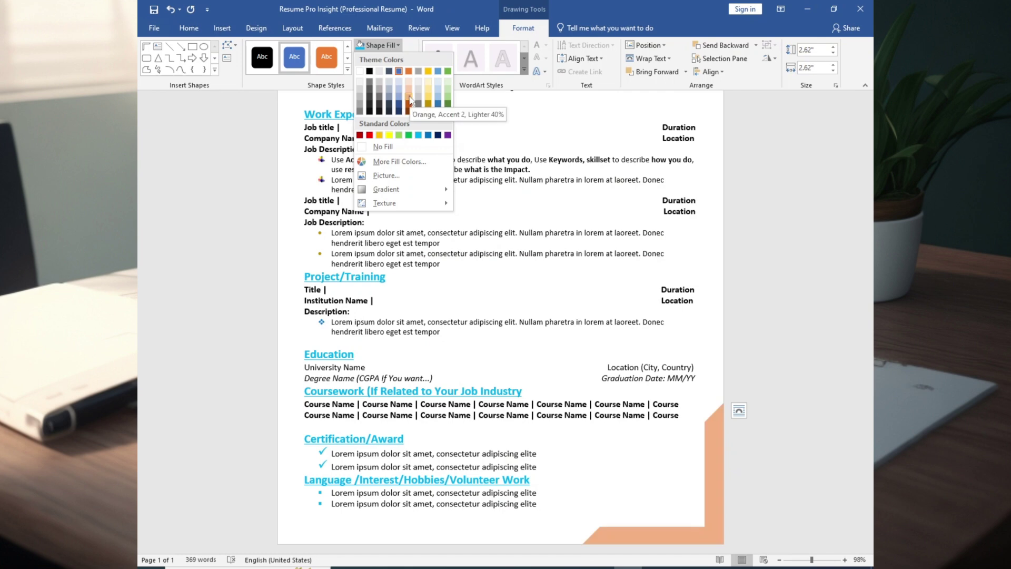
left_click(410, 100)
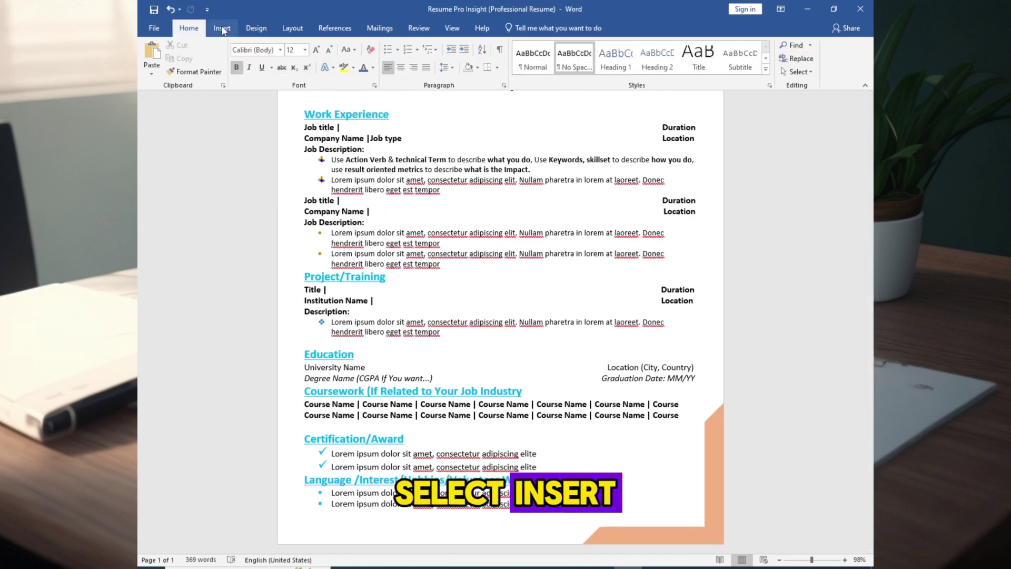
Step: Add a gold triangle about 2.23" by 2.22", rotated into the page's lower-left corner
left_click(222, 30)
left_click(252, 71)
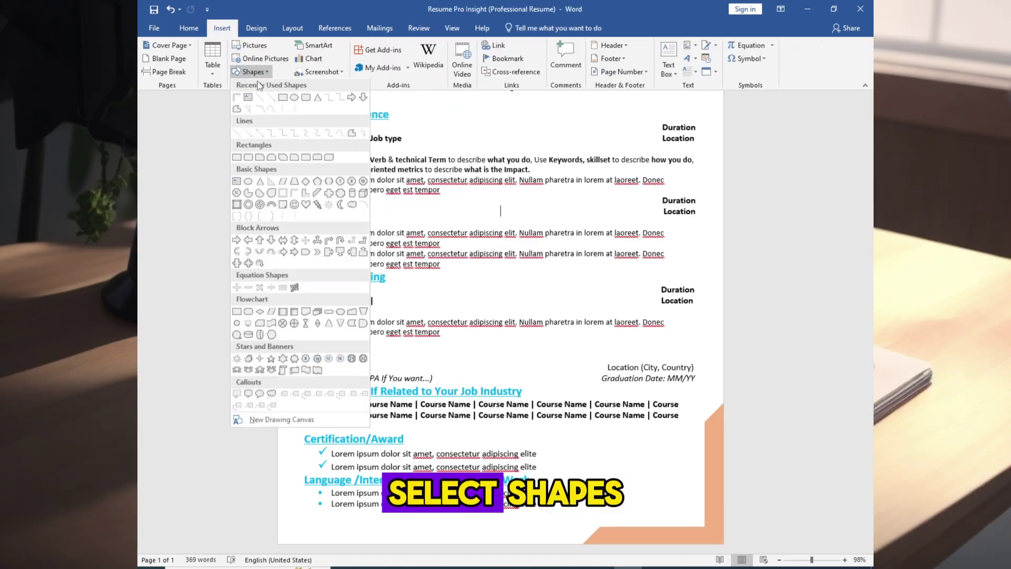
left_click(318, 98)
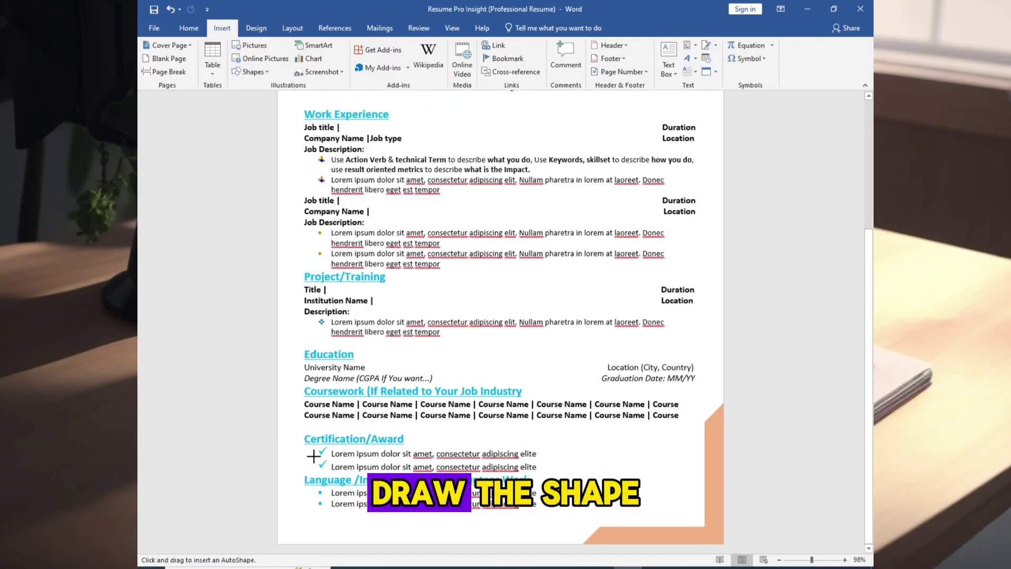
left_click_drag(377, 553, 377, 552)
left_click_drag(334, 521, 378, 438)
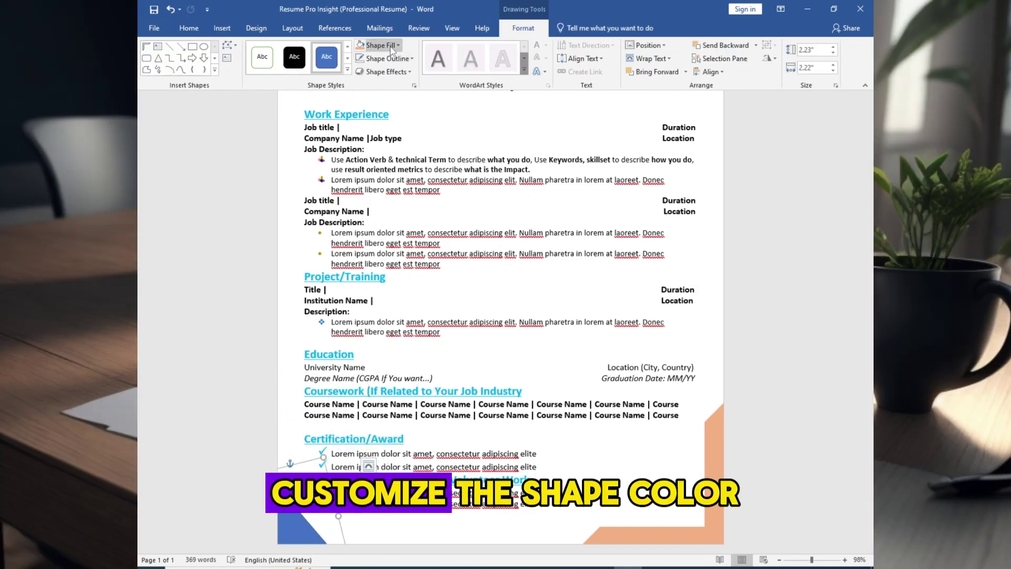
left_click(381, 45)
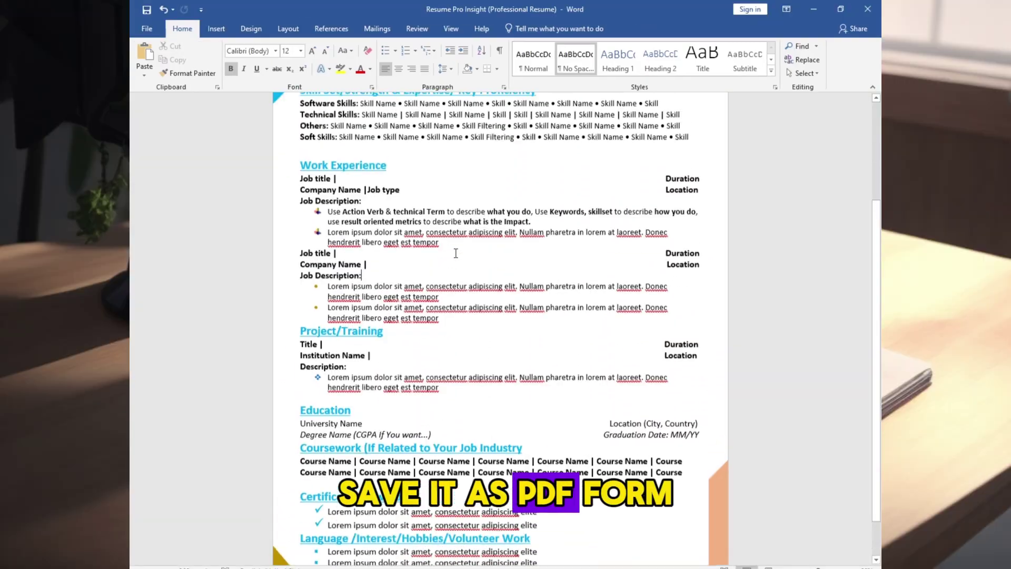
Step: Review the finished resume and open the export options for creating a PDF/XPS document
scroll(456, 253, "up", 10)
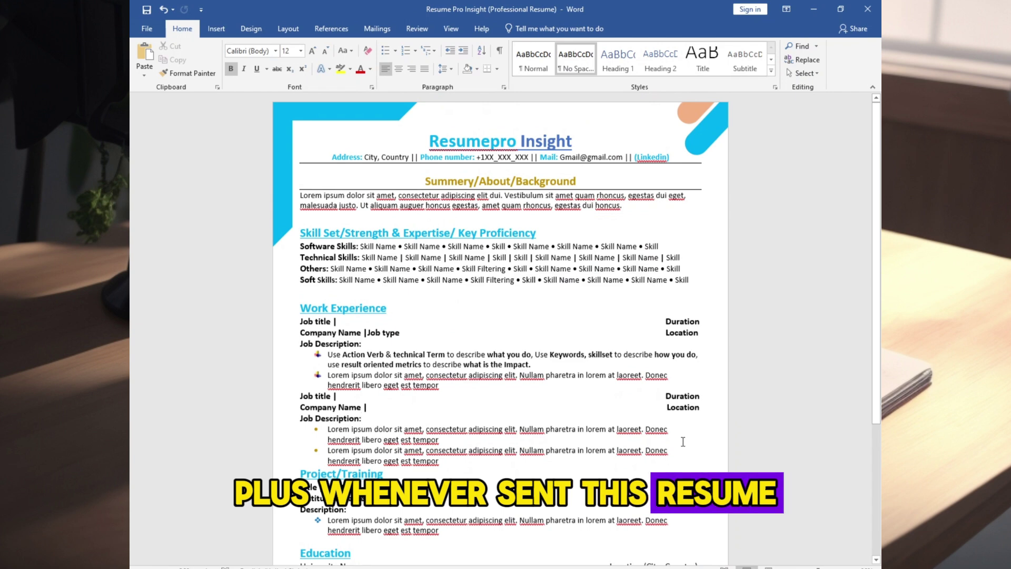
scroll(680, 438, "down", 7)
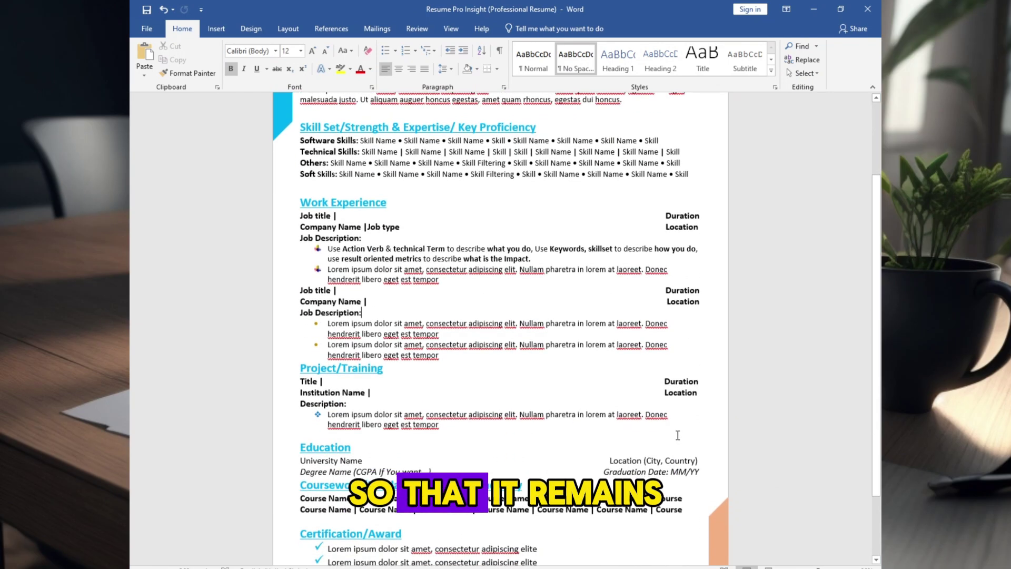
scroll(676, 433, "up", 4)
scroll(677, 433, "up", 3)
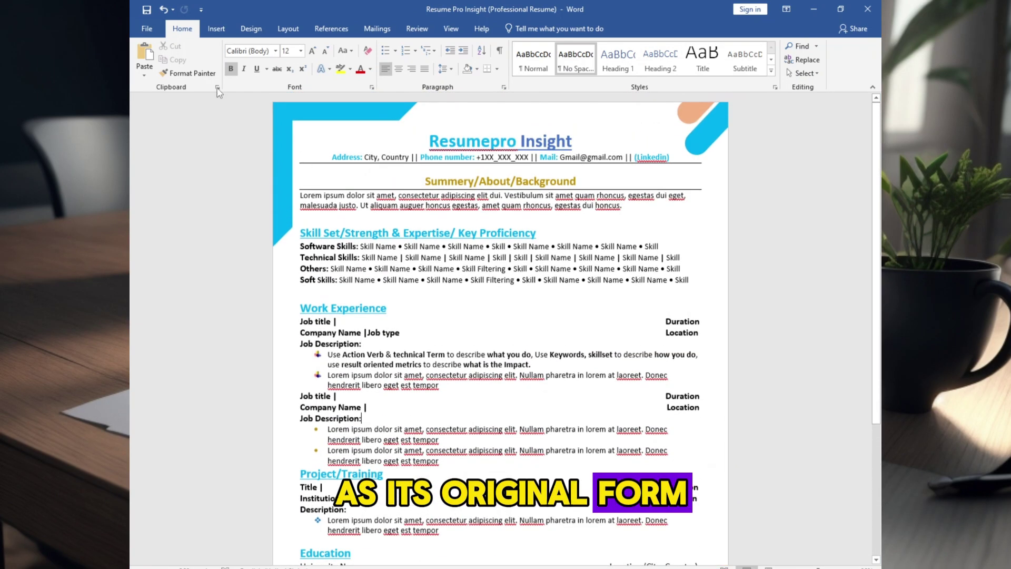
left_click(147, 28)
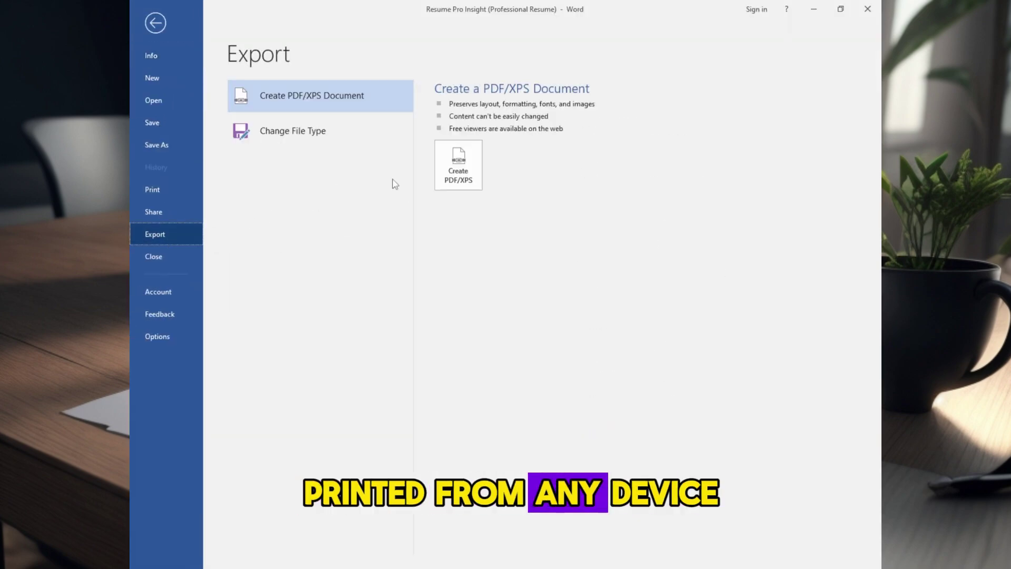